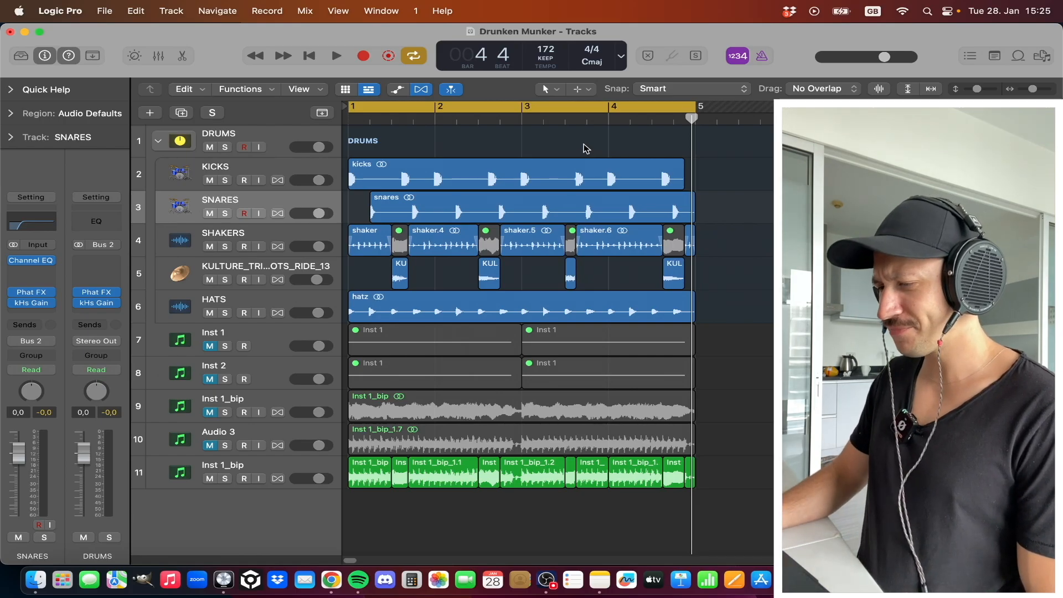
Play back the whole four-bar loop with the drum and instrument tracks together
drag(584, 157, 539, 491)
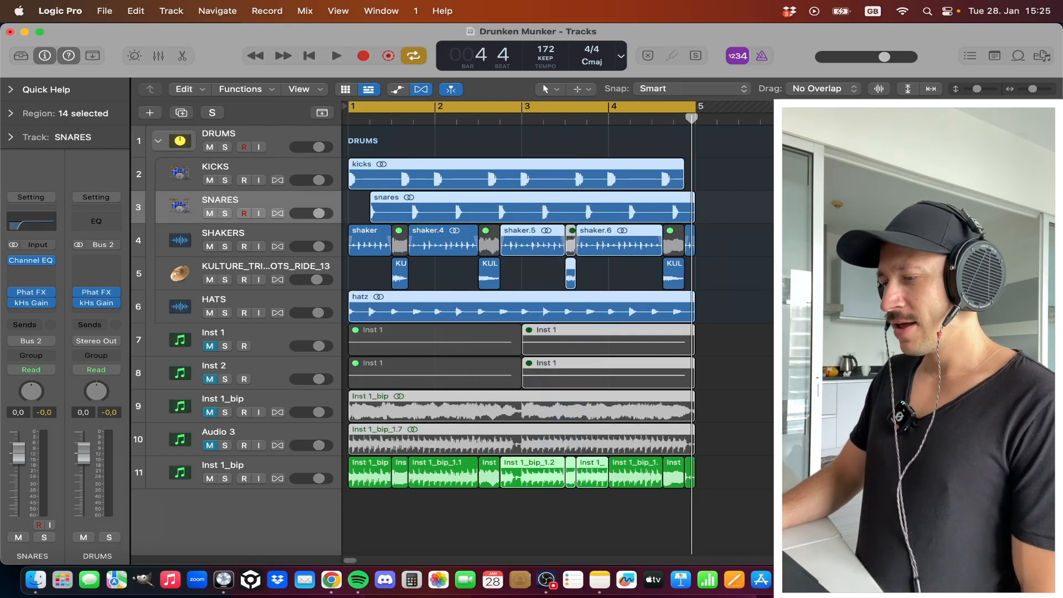
drag(786, 459, 366, 138)
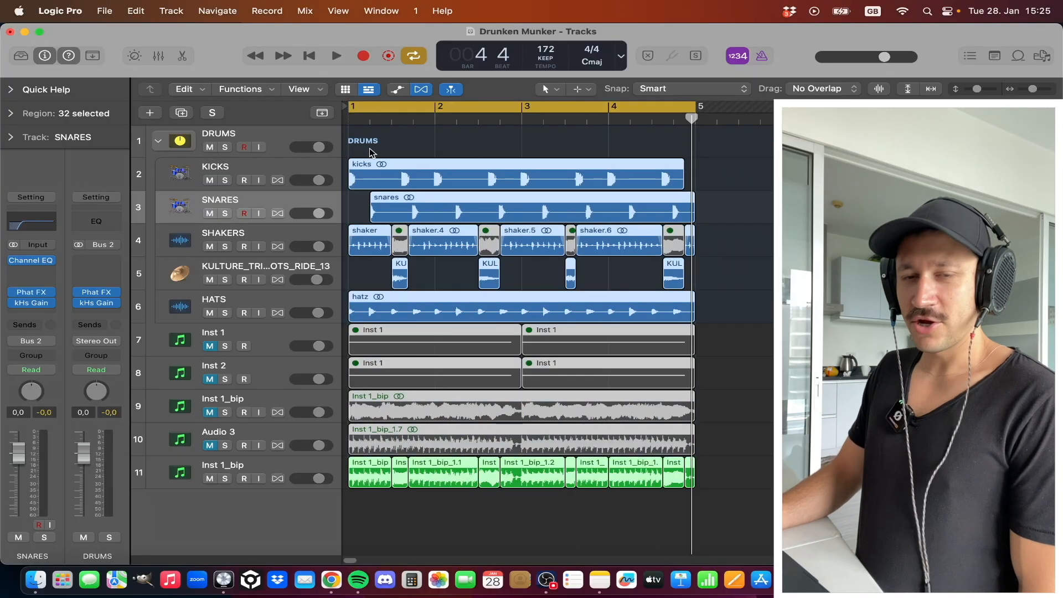
click(432, 142)
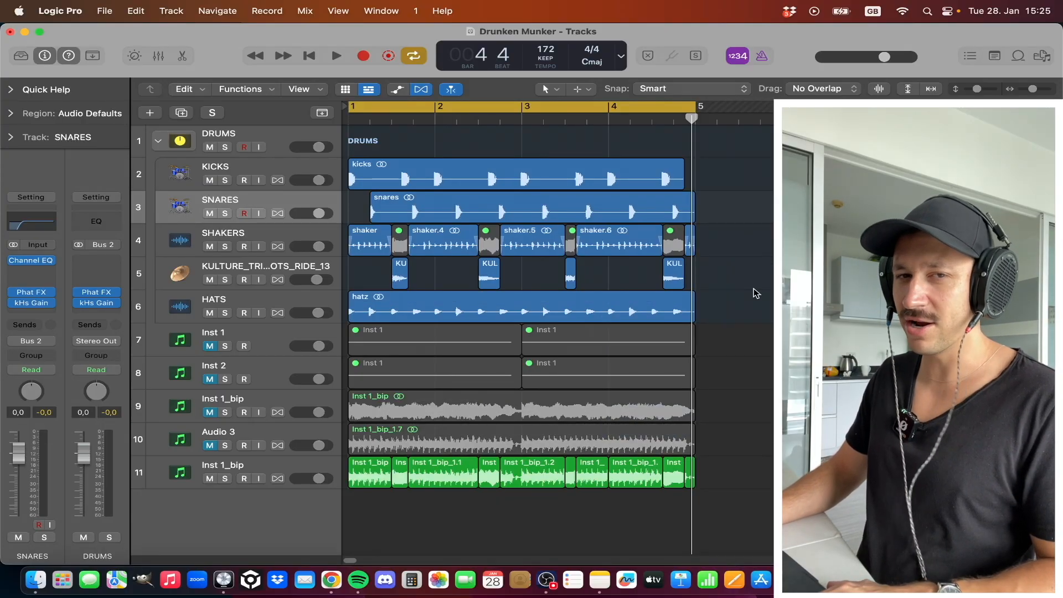
key(space)
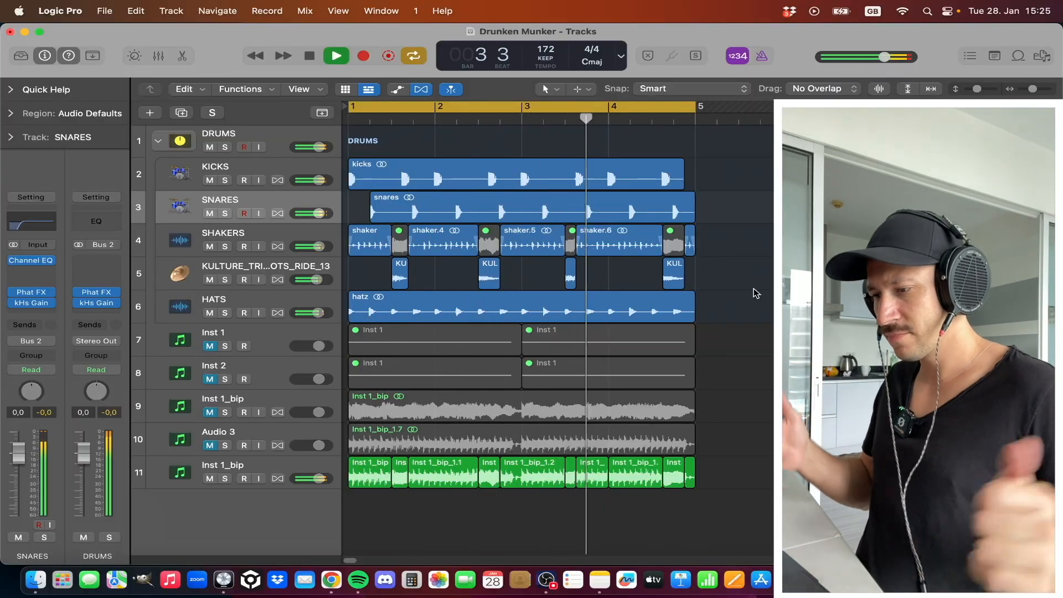
key(space)
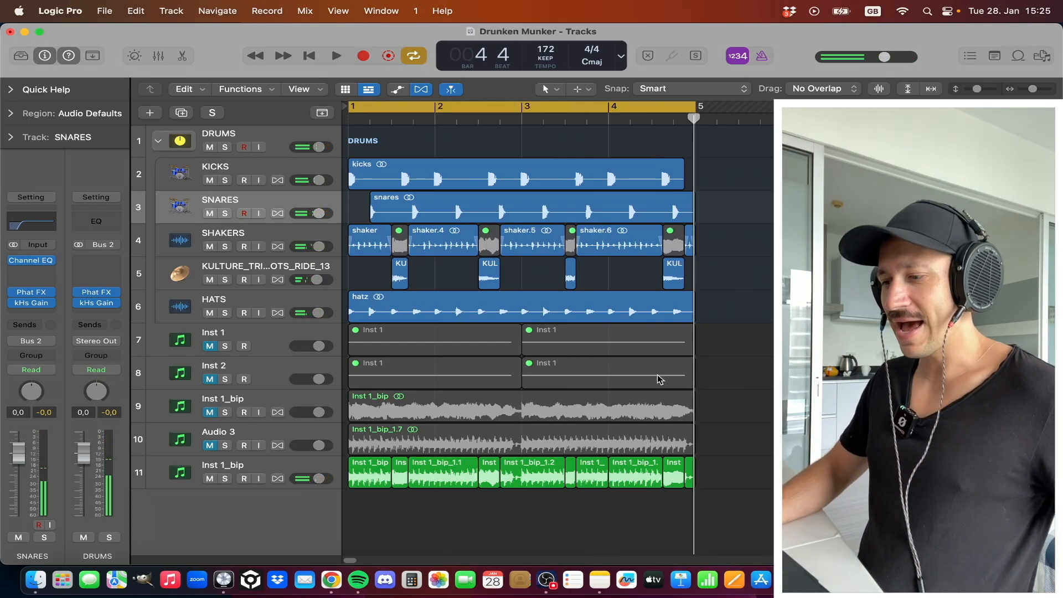
Try the loop with the ride track muted and the first shaker region extended to the loop's end, and undo it
click(215, 281)
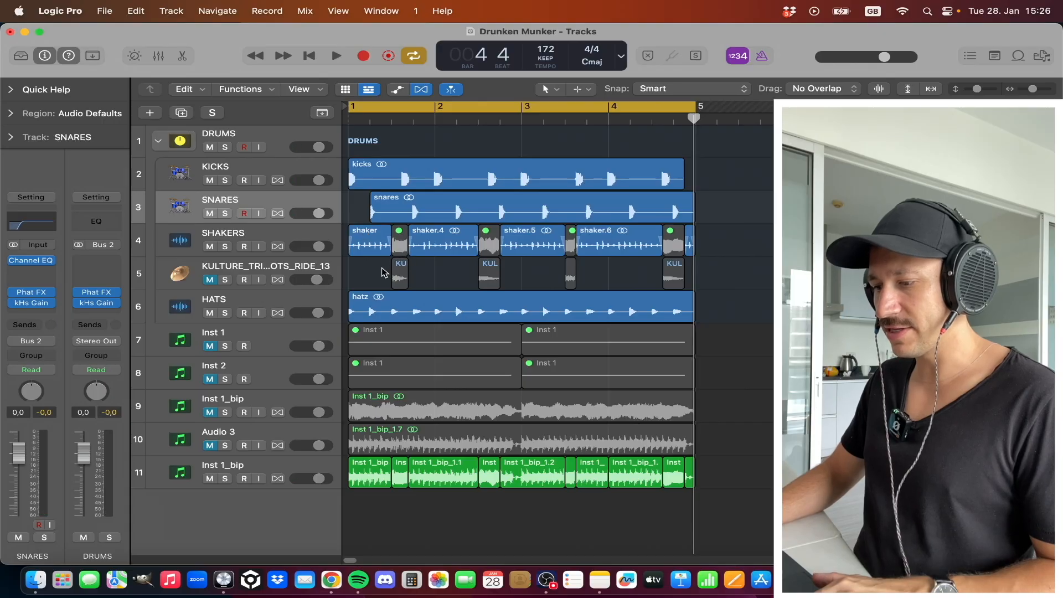
drag(388, 246, 748, 256)
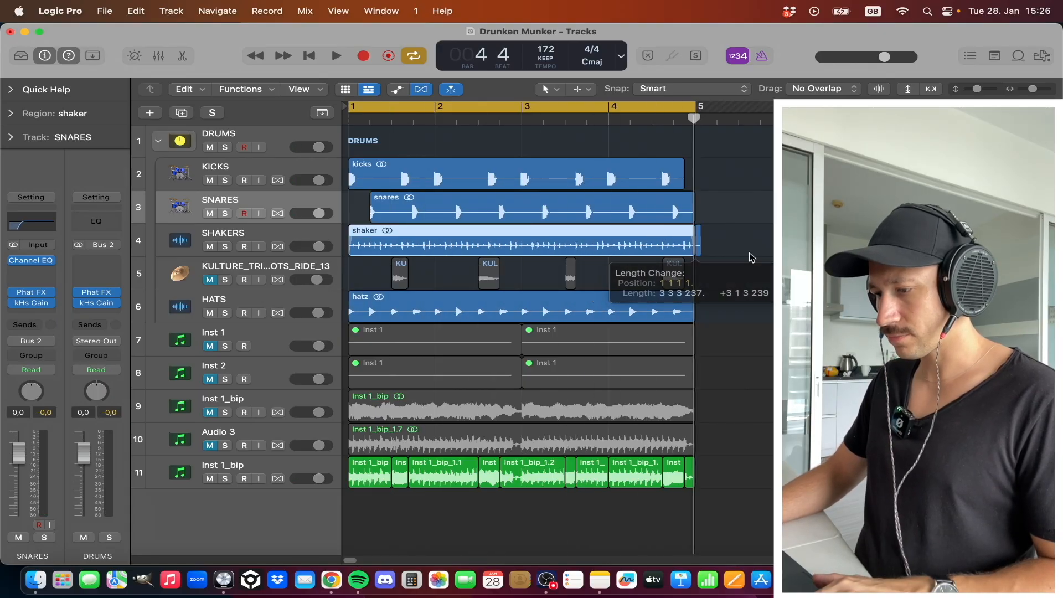
key(space)
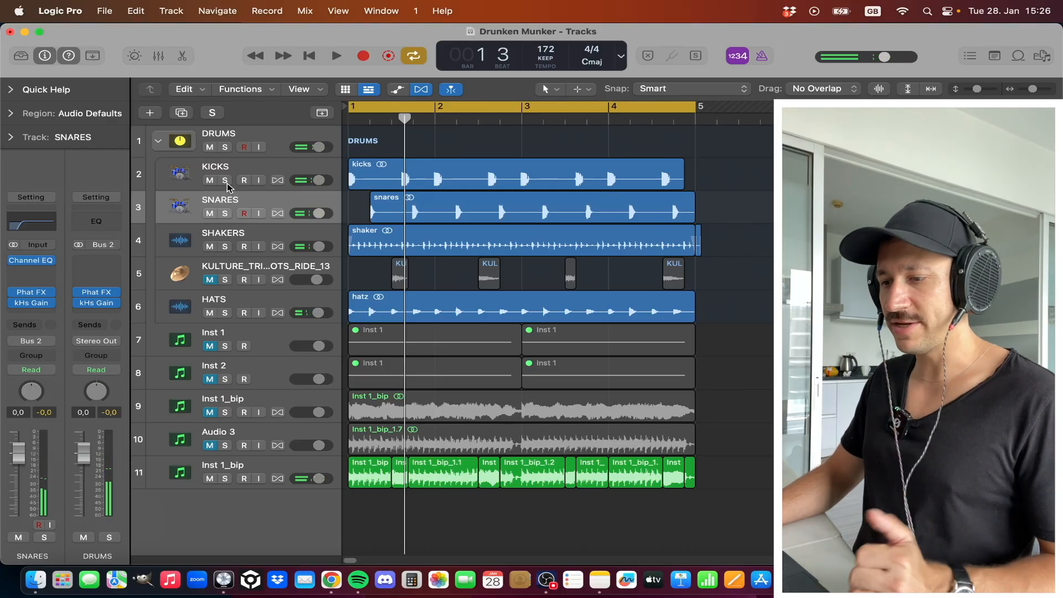
key(super+z)
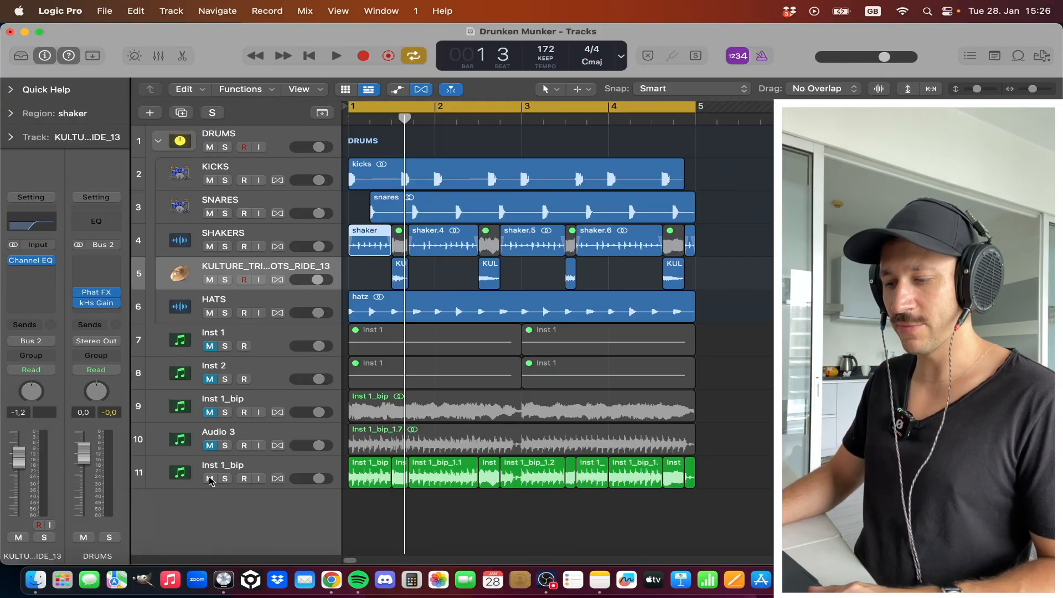
Solo the Inst 1_bip track below Audio 3 and play it back on its own
click(224, 478)
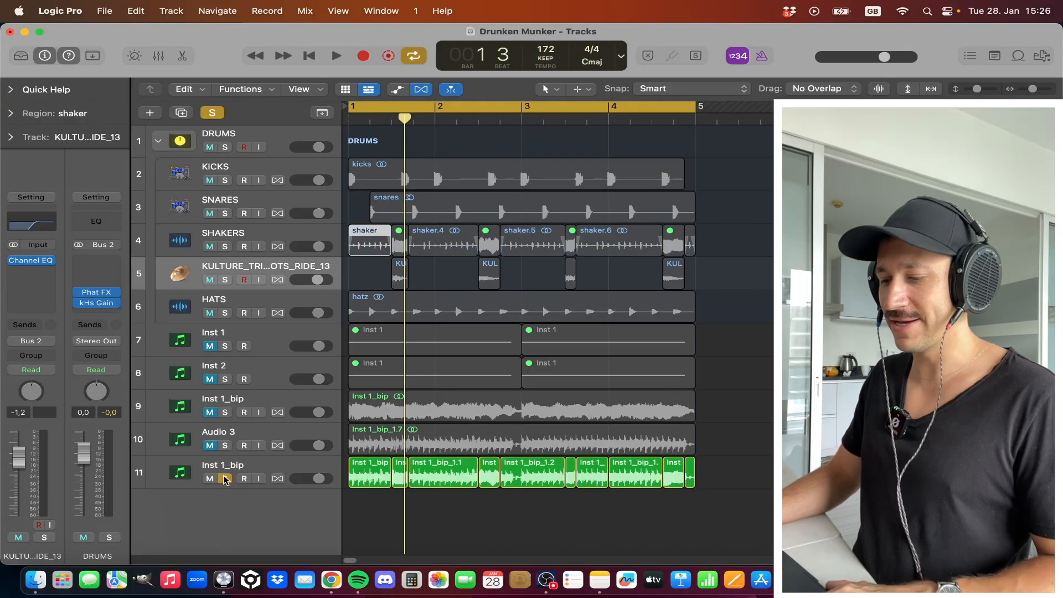
key(space)
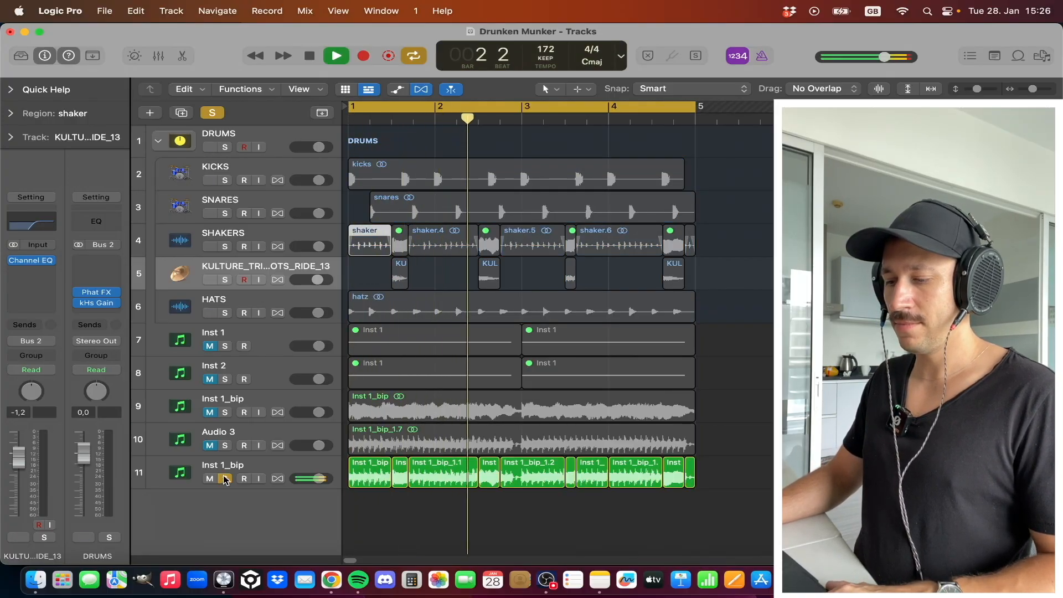
key(space)
Select all regions on the soloed Inst 1_bip track and set their fade-out to 8
drag(713, 489, 344, 478)
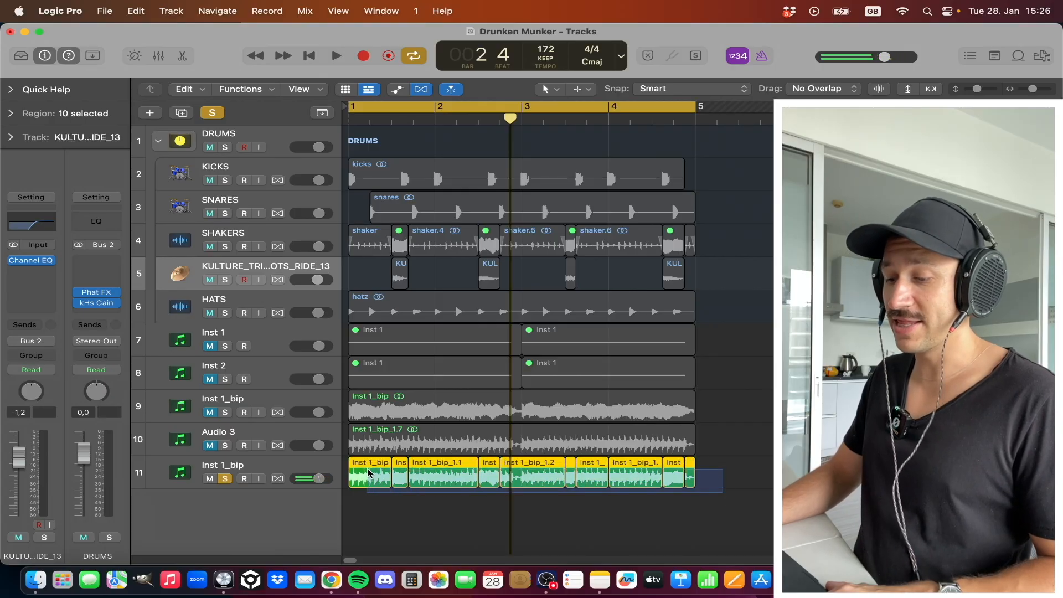
click(10, 113)
drag(91, 278, 93, 258)
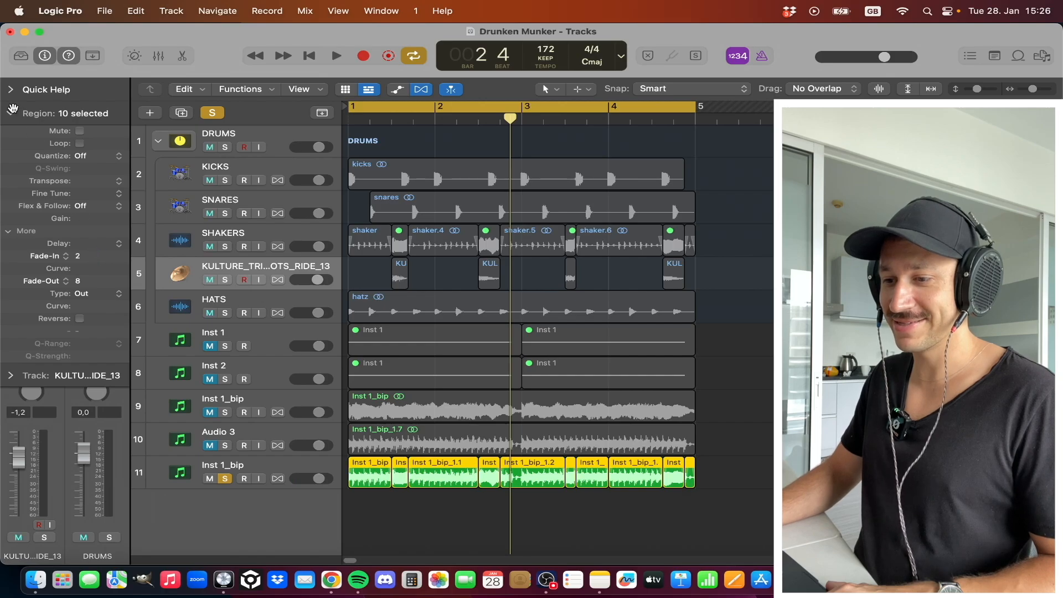
click(11, 112)
Readjust the fade-out of the selected Inst 1_bip regions while playing the soloed track
key(space)
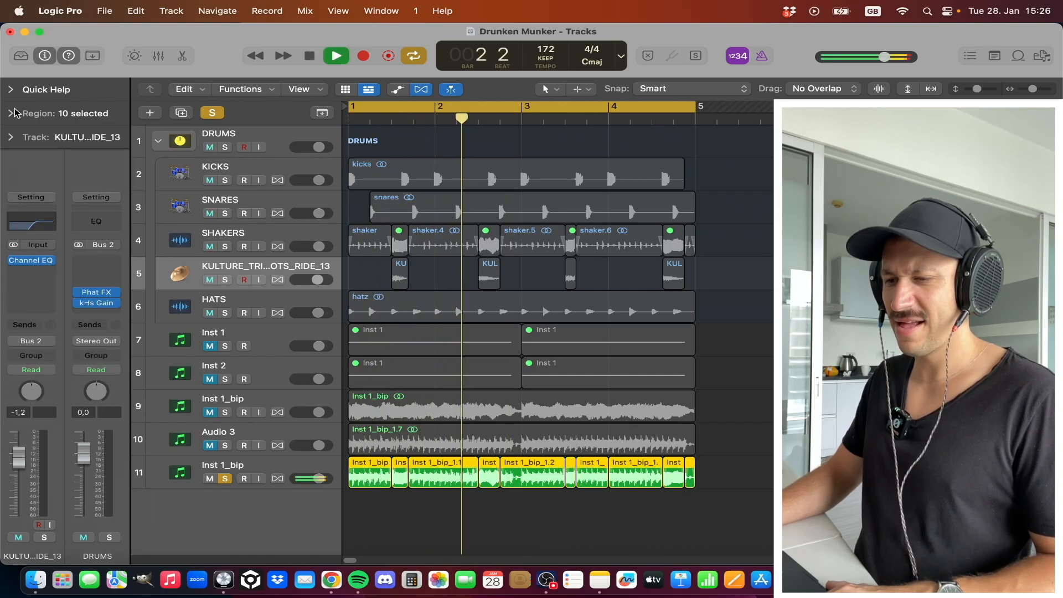
click(11, 112)
drag(86, 281, 86, 249)
click(9, 113)
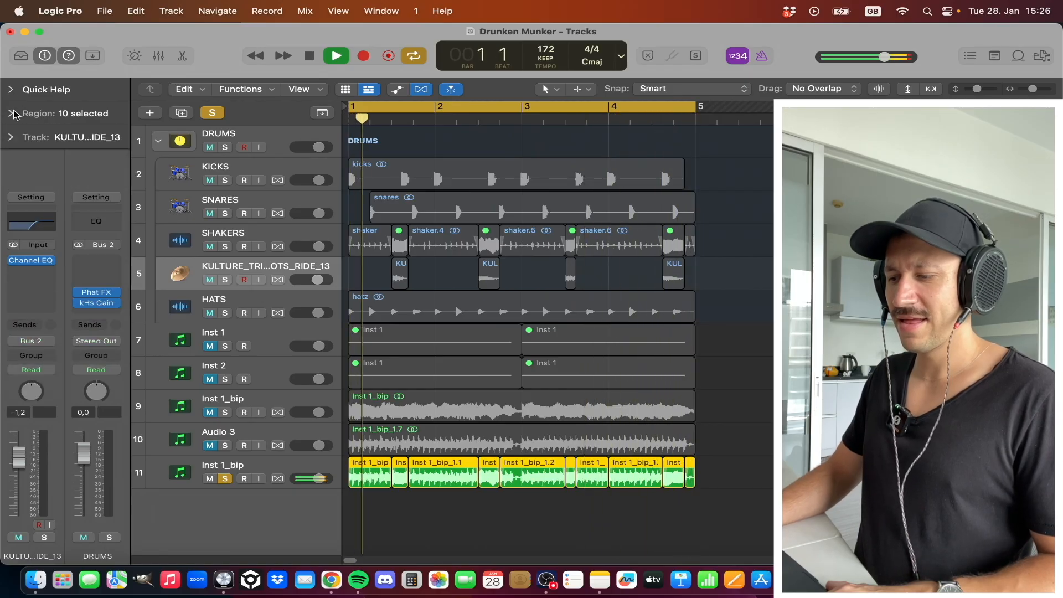
key(space)
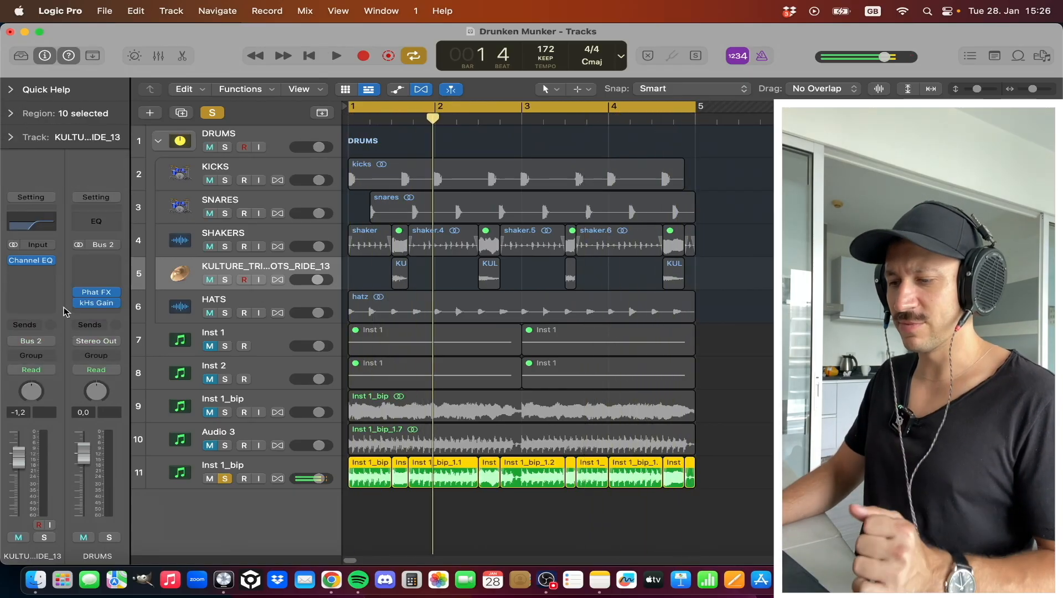
Turn off solo on the Inst 1_bip track below Audio 3 and mute it
click(219, 479)
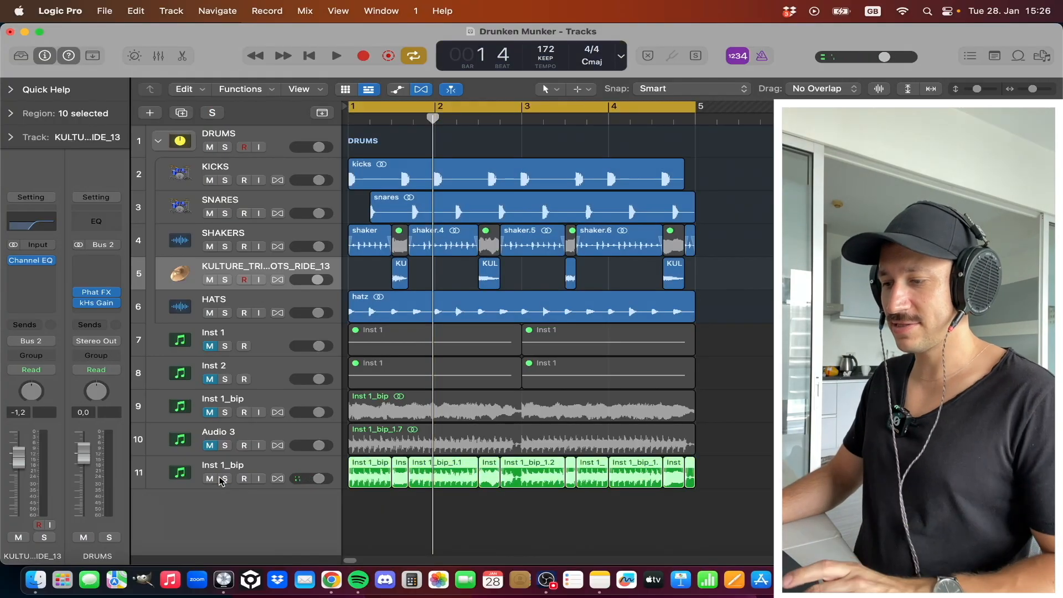
click(210, 479)
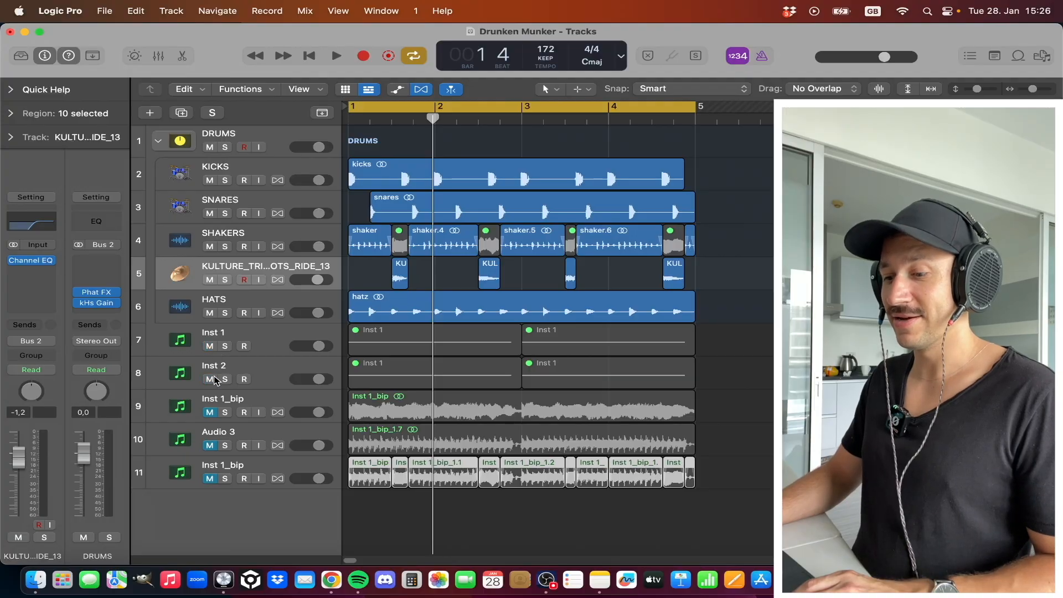
Unmute both regions on the Inst 1 track, solo the track and play it back
click(329, 352)
drag(721, 336, 510, 345)
key(ctrl+m)
click(224, 346)
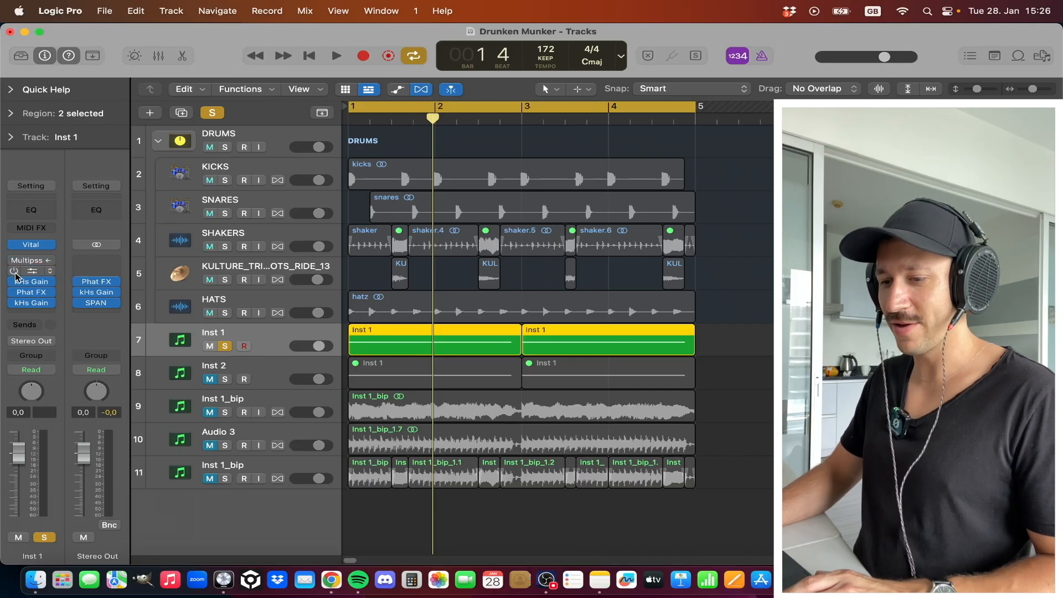
key(space)
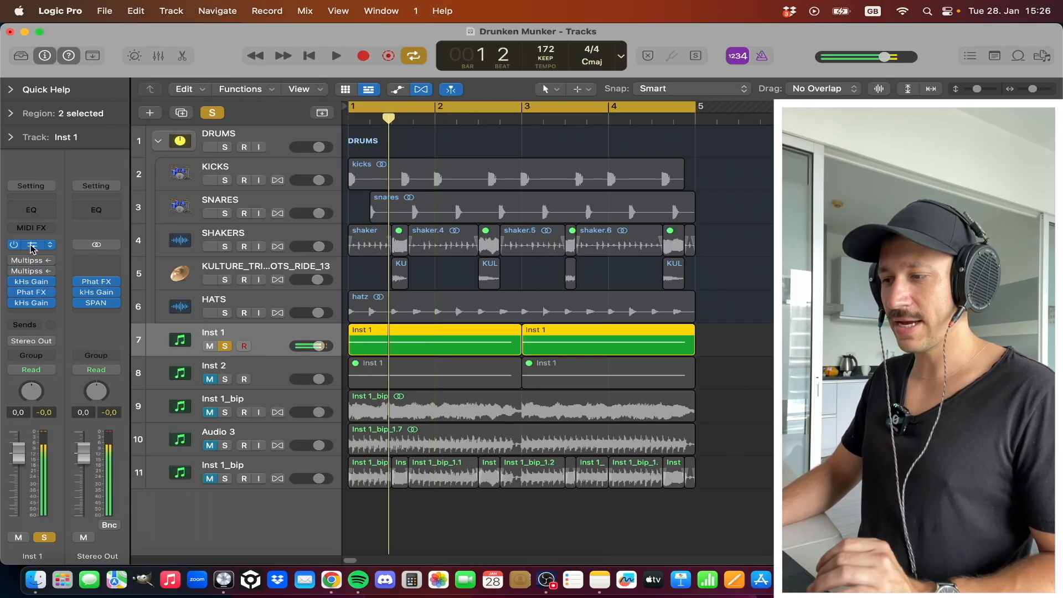
Open the Vital synth on the Inst 1 track and examine its voice and effects settings
click(29, 245)
drag(479, 183, 144, 34)
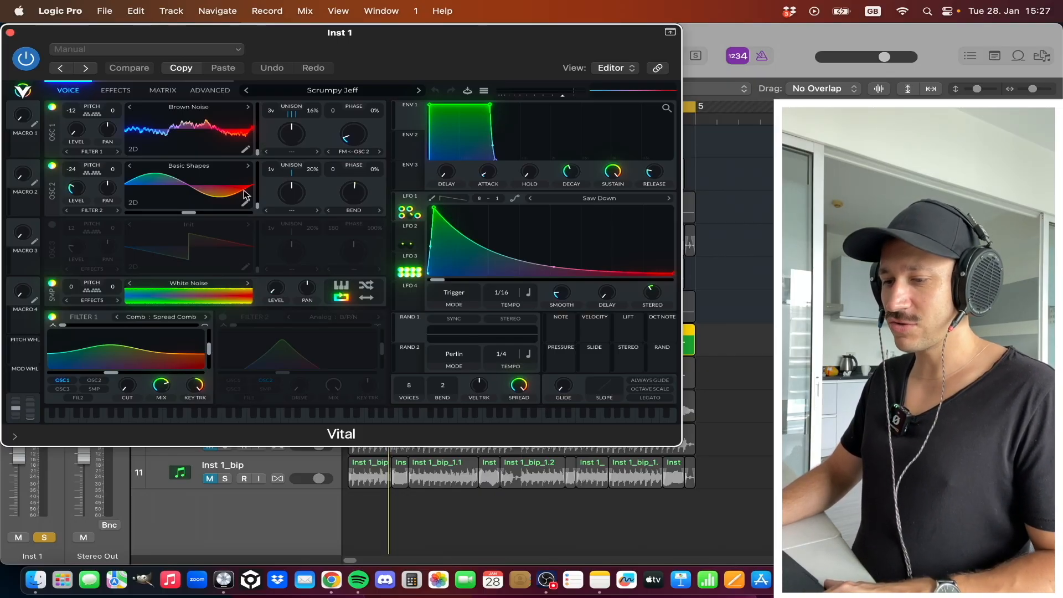
click(115, 90)
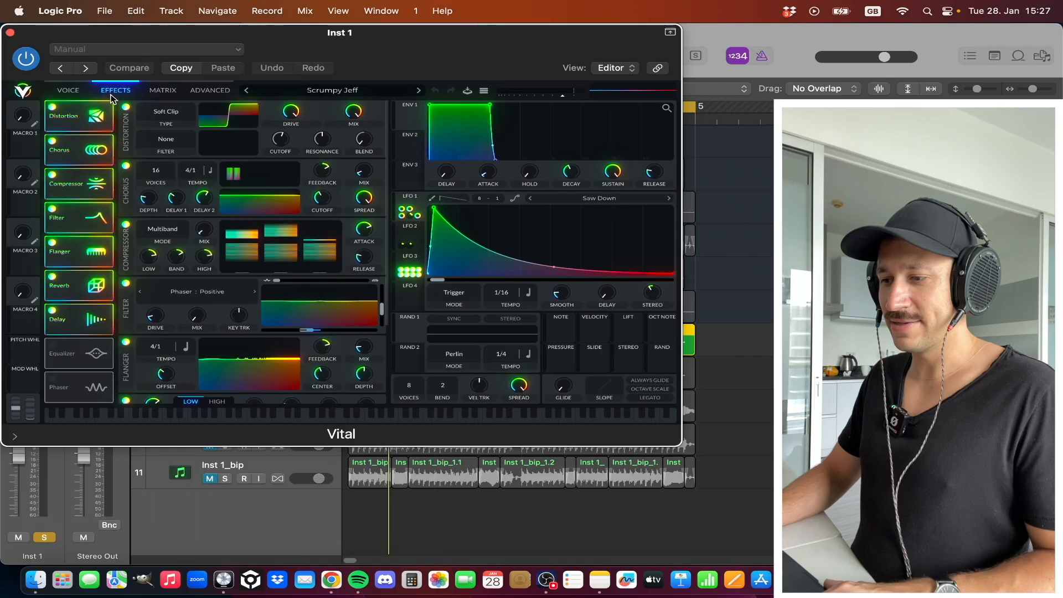
click(82, 90)
key(space)
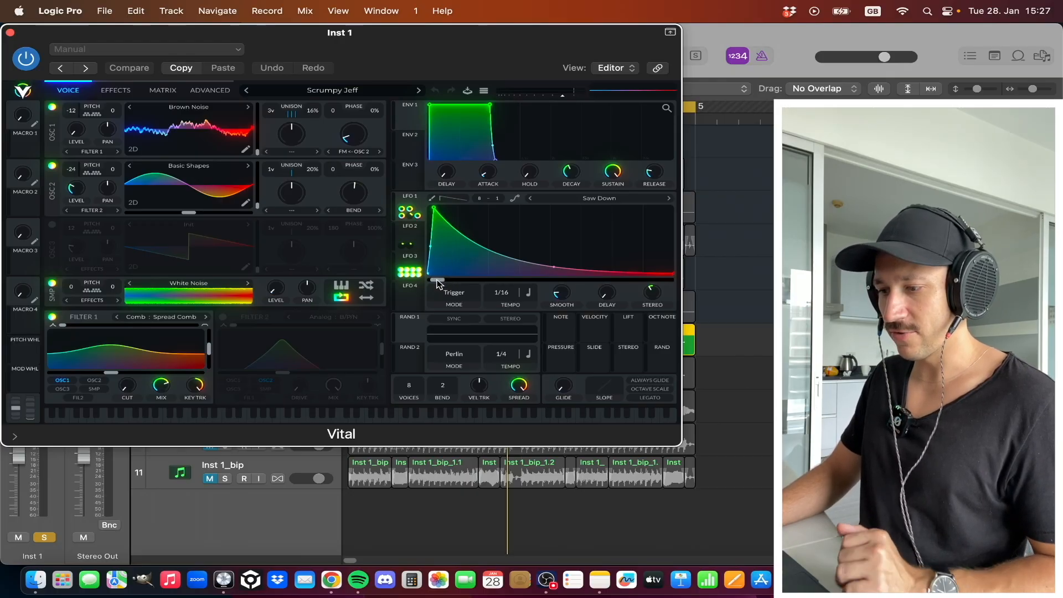
Try shifting the phase of LFO 1 slightly, undo the change and play the bass
drag(437, 284, 446, 284)
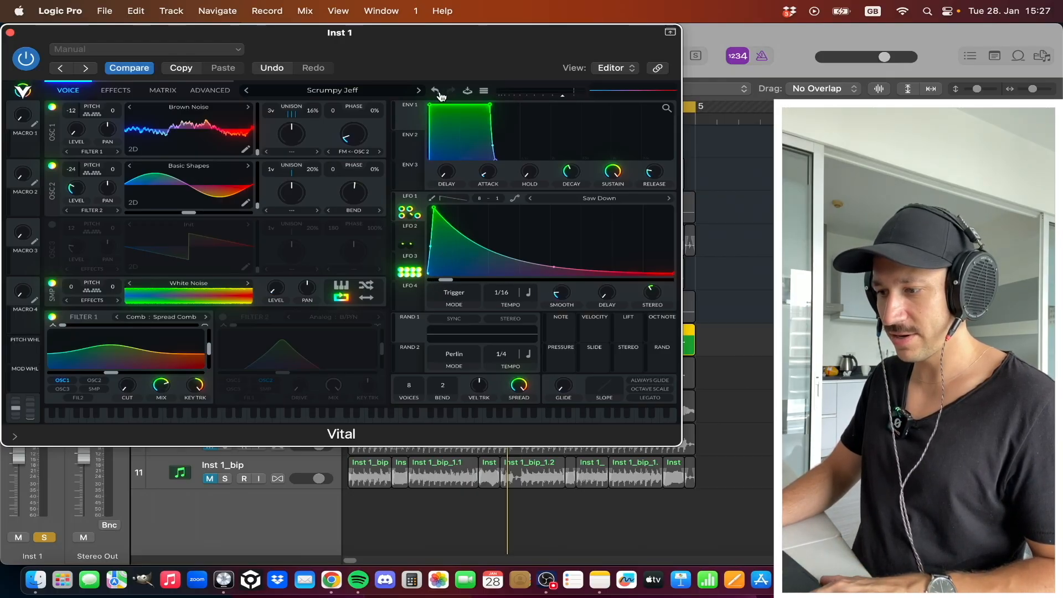
click(434, 92)
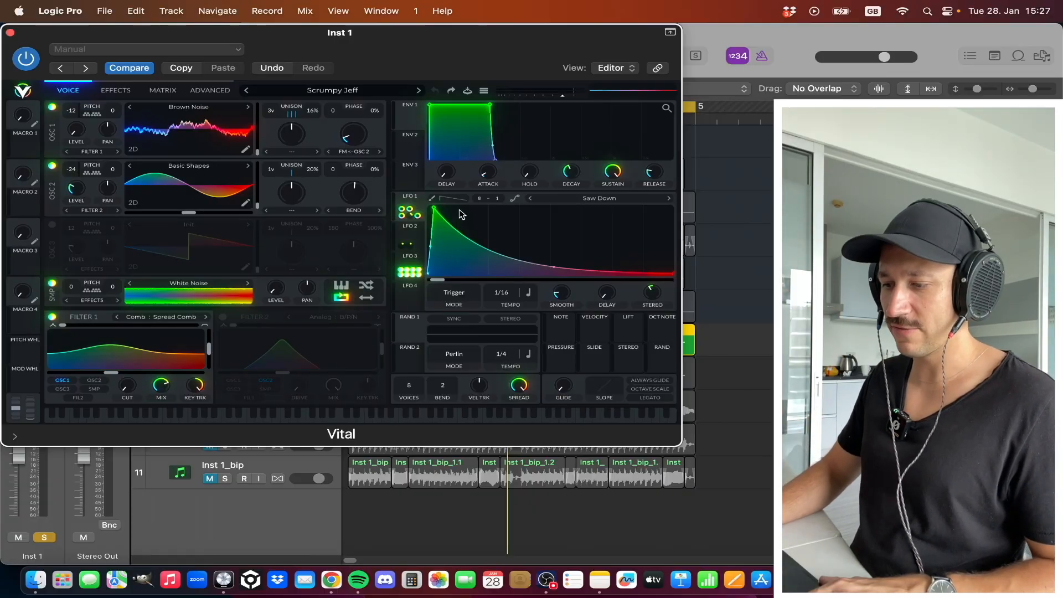
key(space)
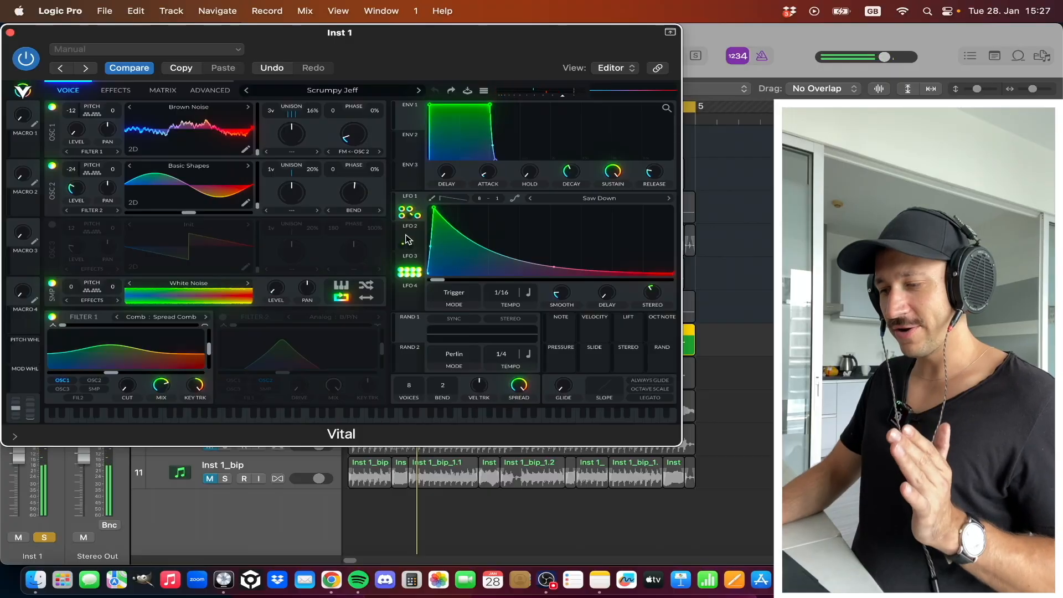
Show LFO 2 in Vital and set its grid to 16 by 12
click(421, 246)
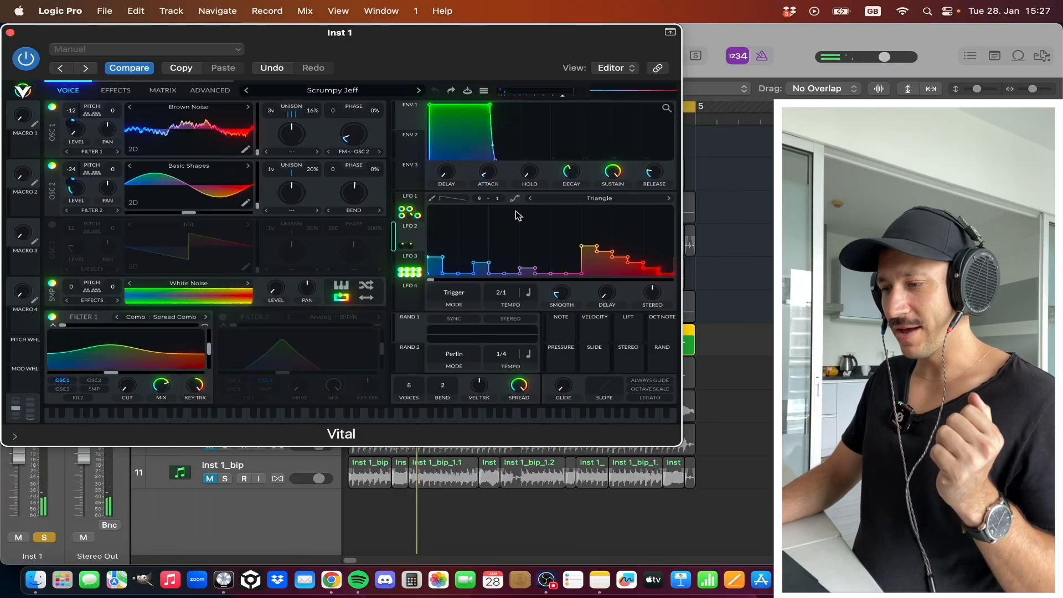
drag(497, 201, 507, 134)
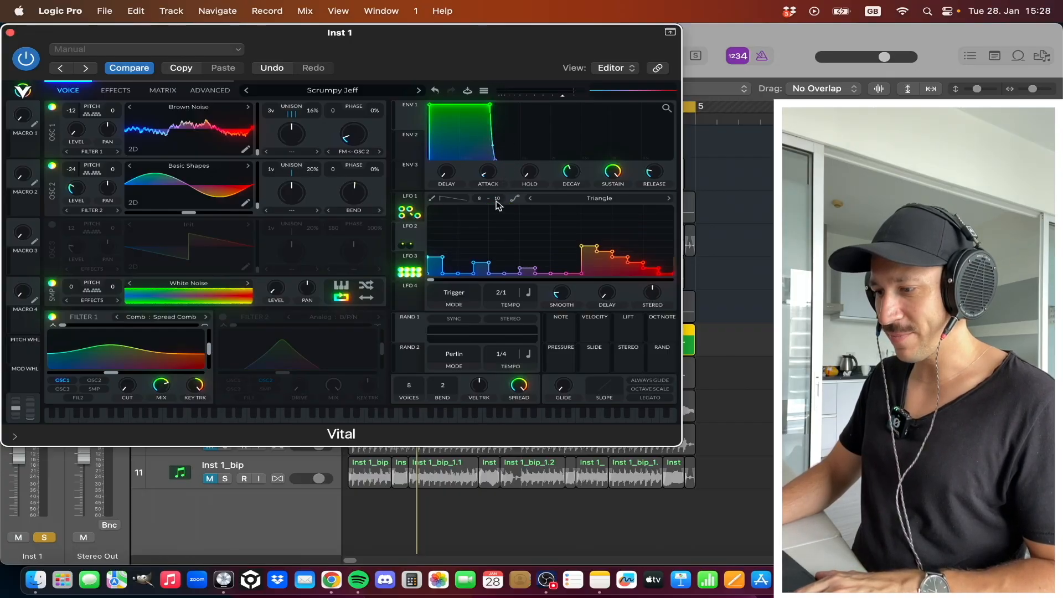
drag(496, 201, 488, 157)
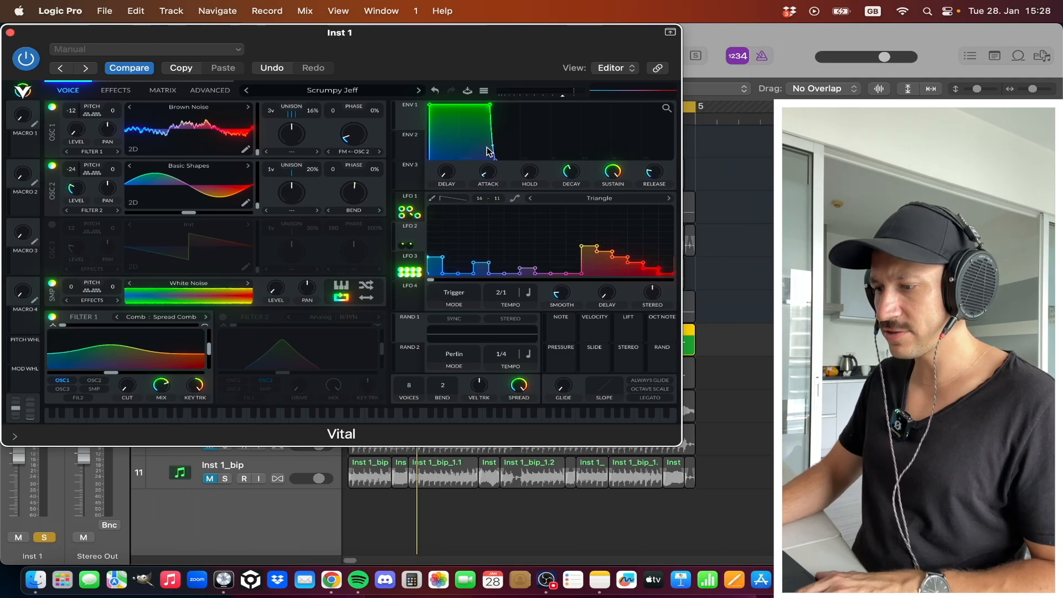
drag(496, 197, 499, 189)
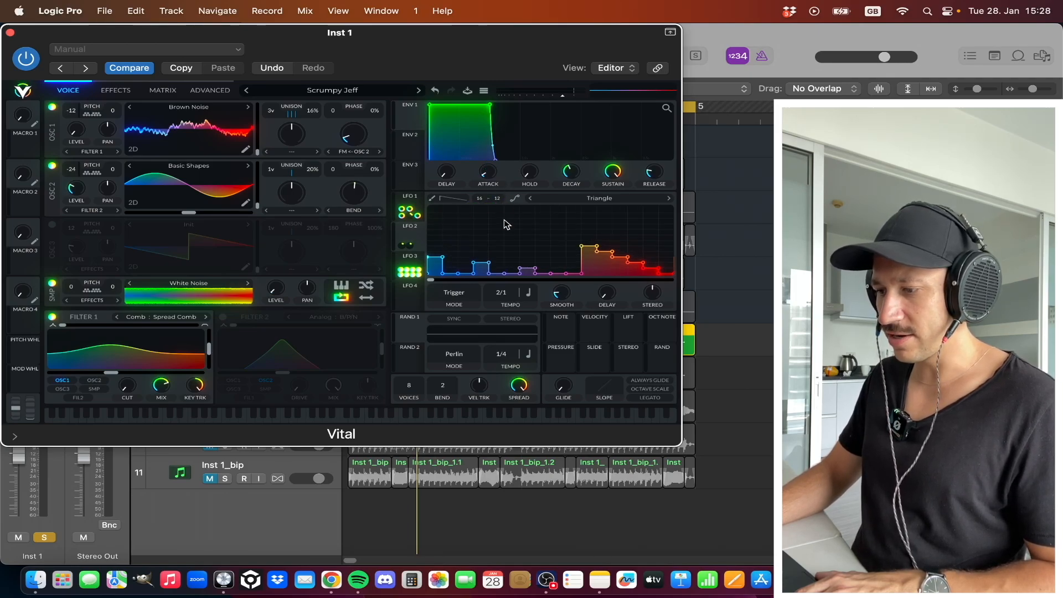
Turn on paint mode for LFO 2 with the flat step shape
click(435, 198)
click(453, 199)
click(462, 208)
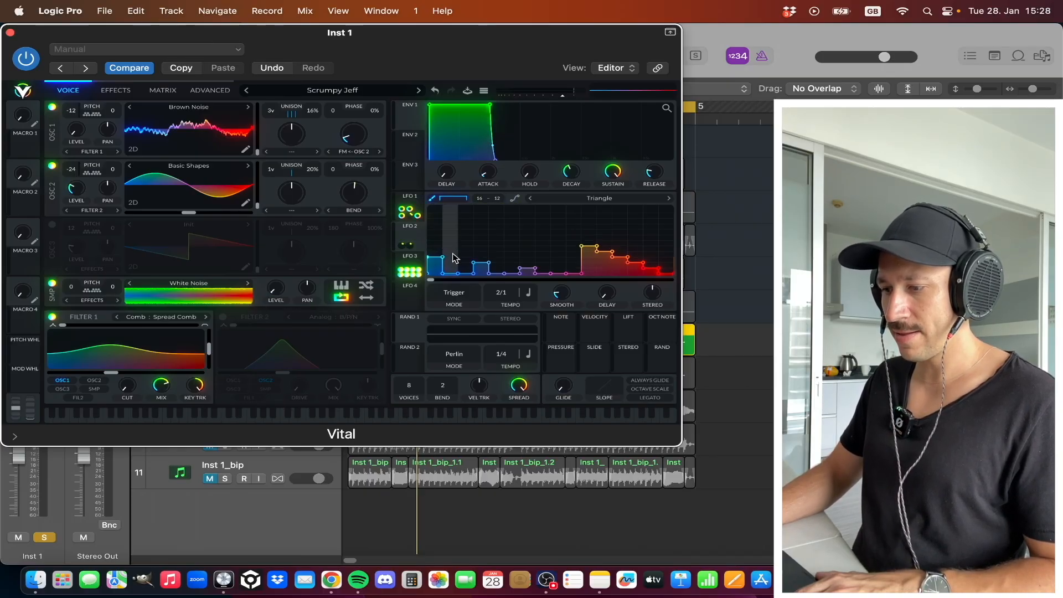
Try painting two adjacent raised steps near the start of LFO 2, undo them and replay the bass
mouse_move(453, 257)
mouse_down()
mouse_move(454, 235)
mouse_move(471, 235)
mouse_up()
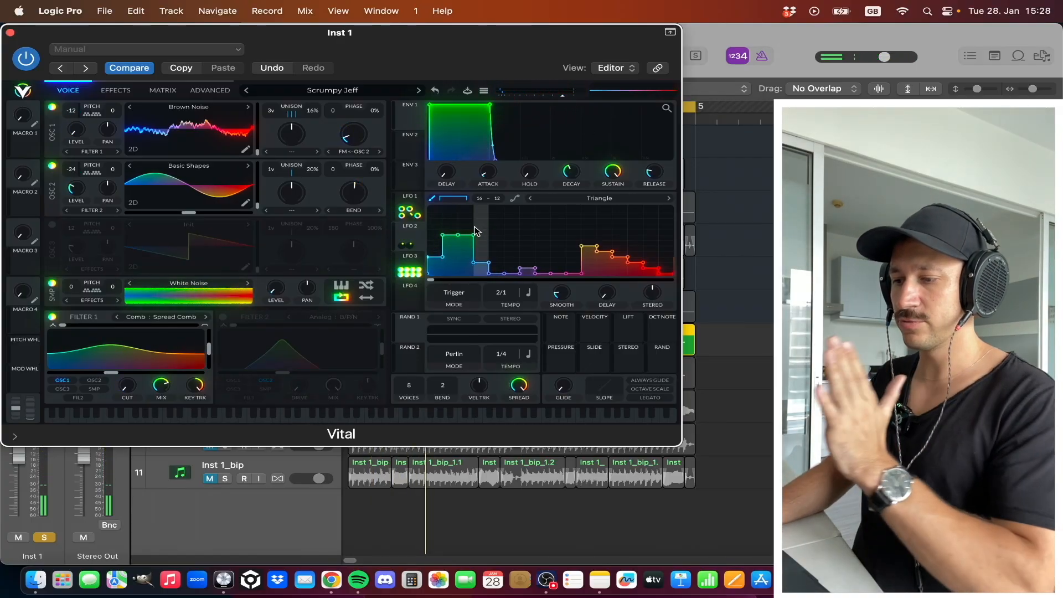
click(434, 91)
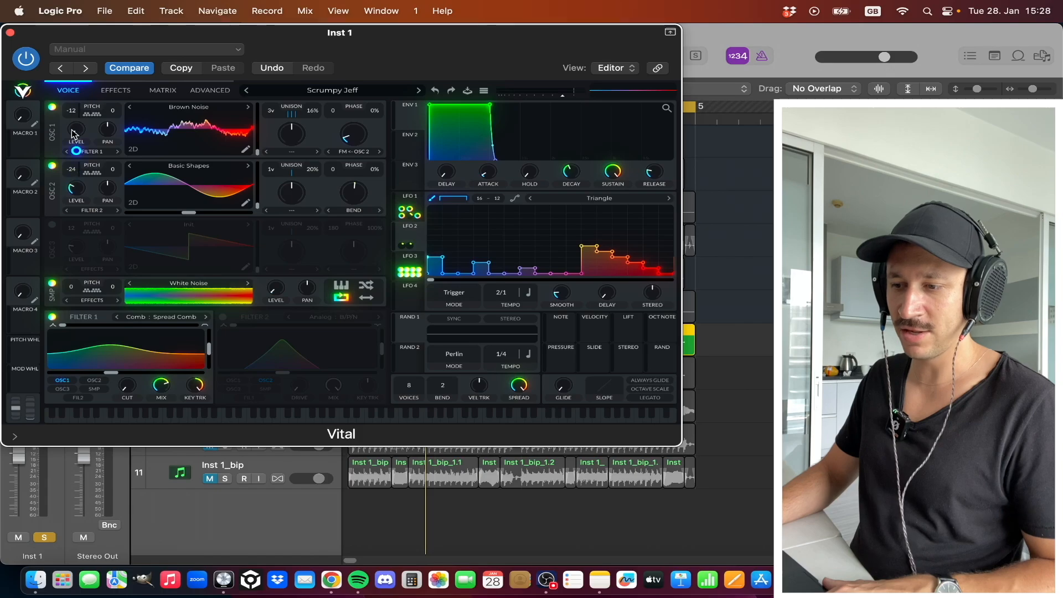
key(space)
key(space)
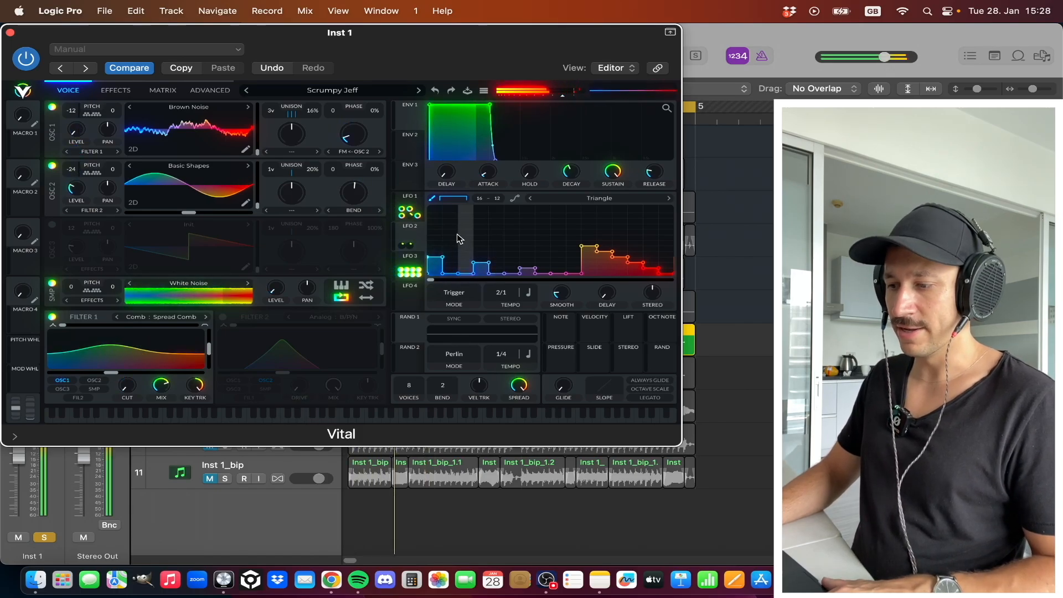
Try painting two separate raised steps in the first half of LFO 2, play the bass and undo both
click(451, 236)
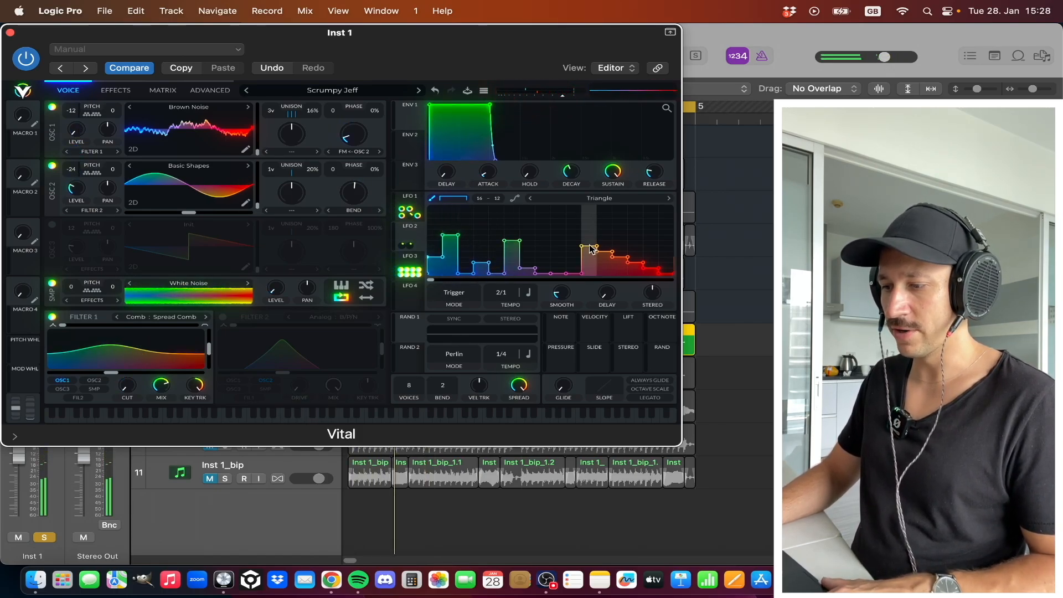
key(space)
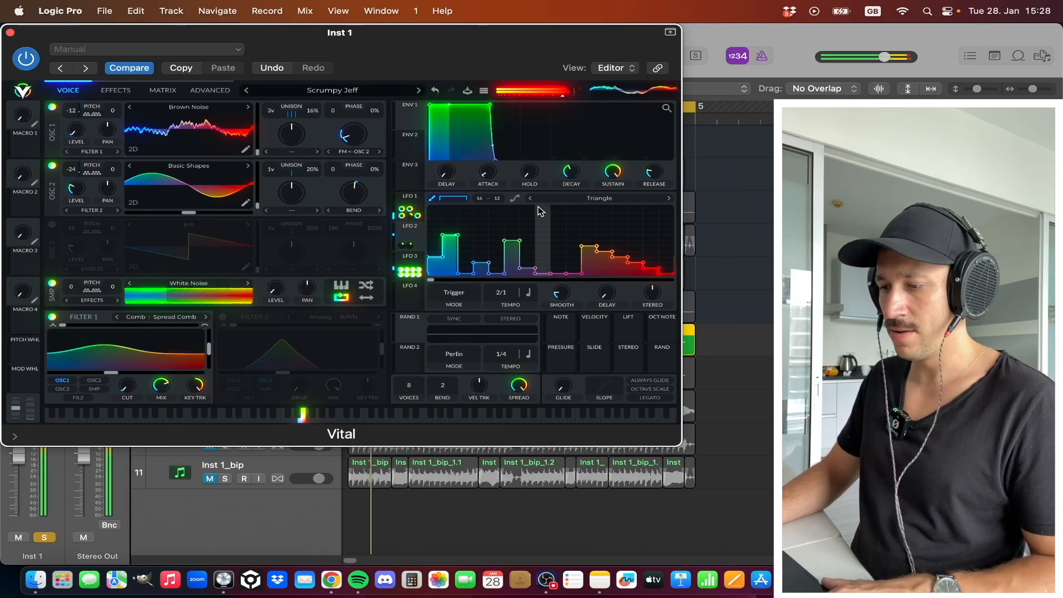
click(436, 90)
click(437, 90)
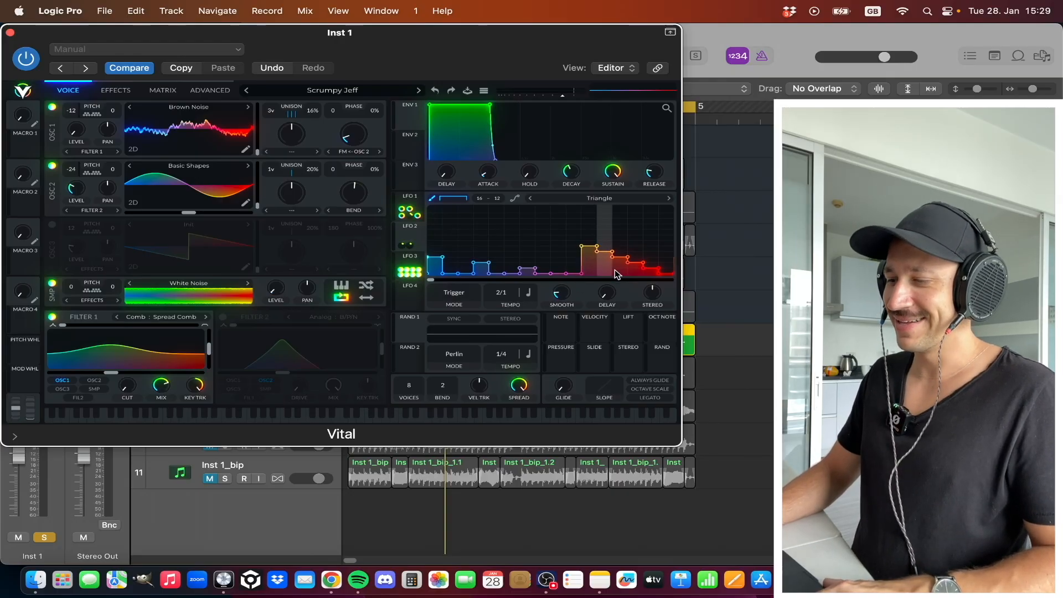
Play the bass to hear how LFO 2's painted step pattern shapes it
click(523, 268)
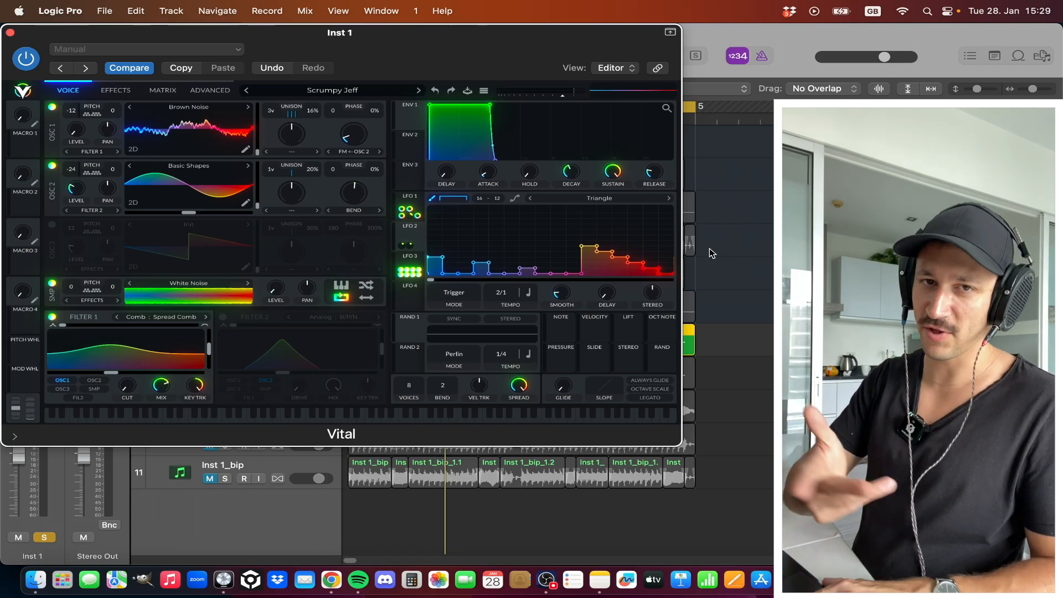
key(space)
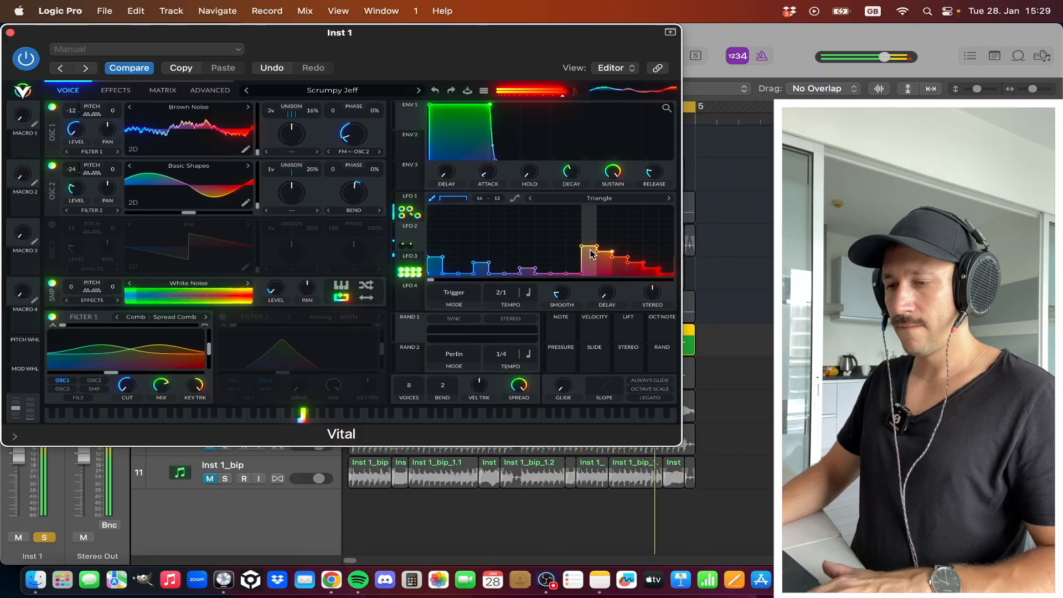
key(space)
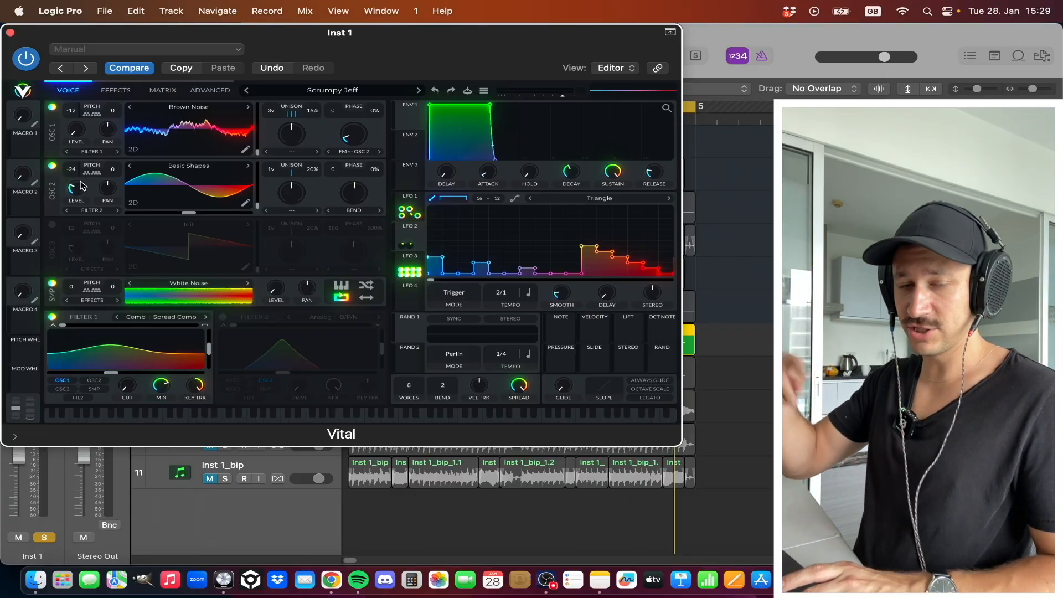
Show the effects chain and compare the playing bass with the distortion switched off and back on
click(123, 91)
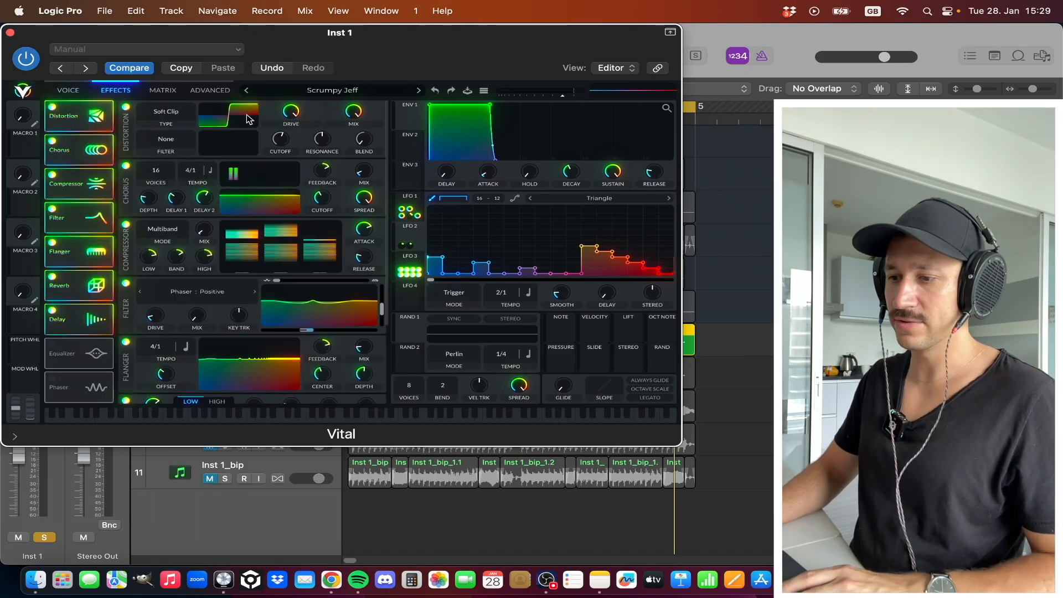
key(space)
click(126, 108)
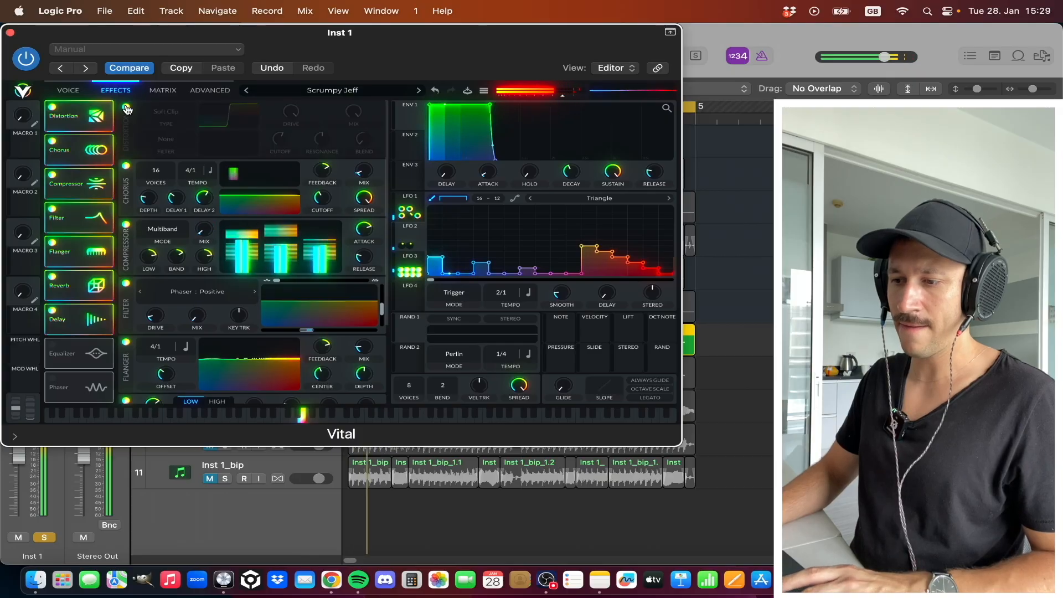
click(126, 108)
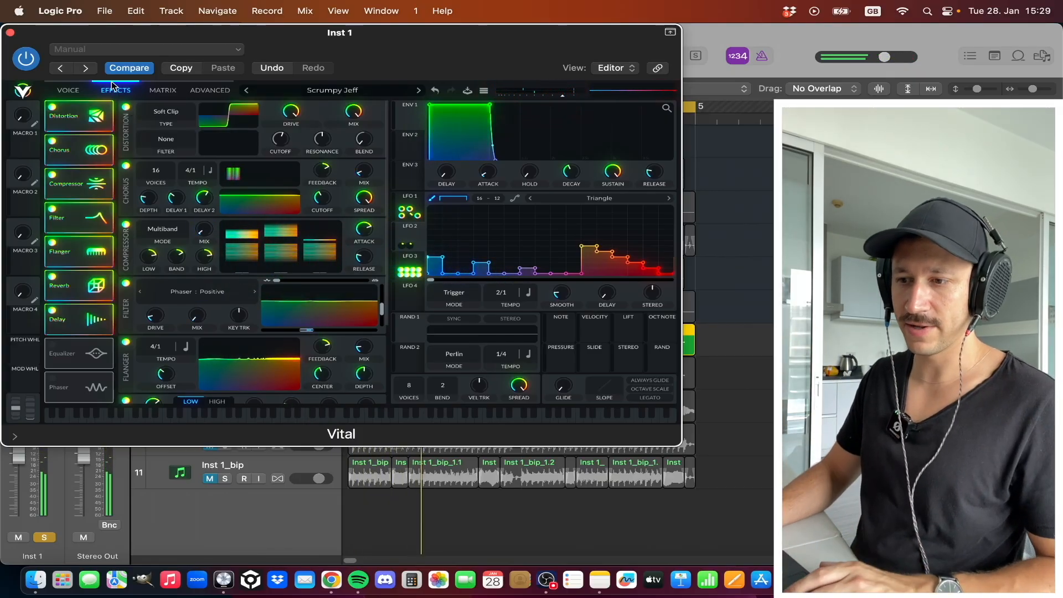
Review the oscillators and the effects chain alternately while playing the bass
click(68, 91)
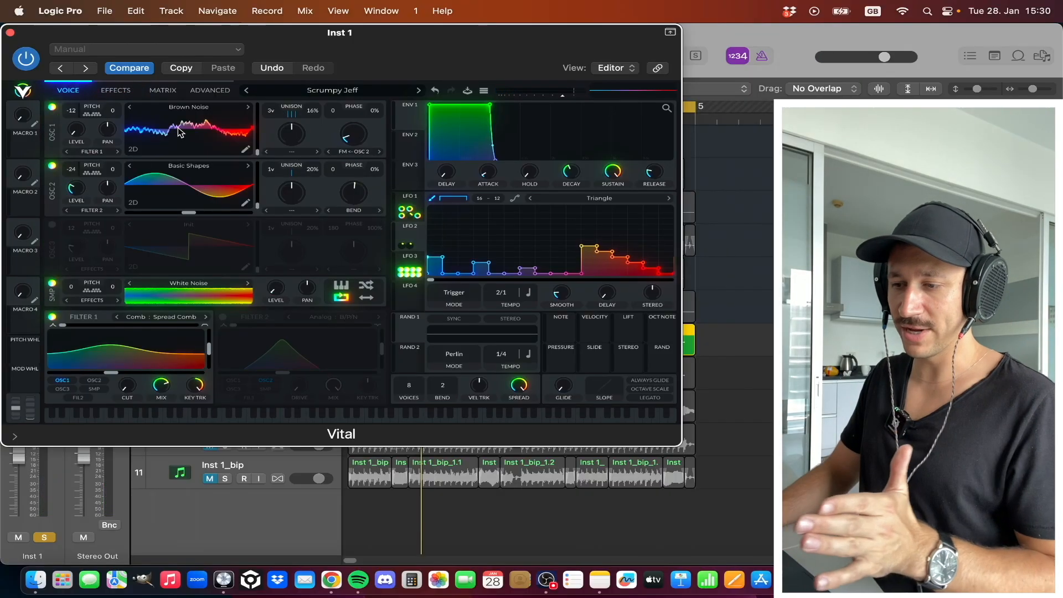
click(115, 92)
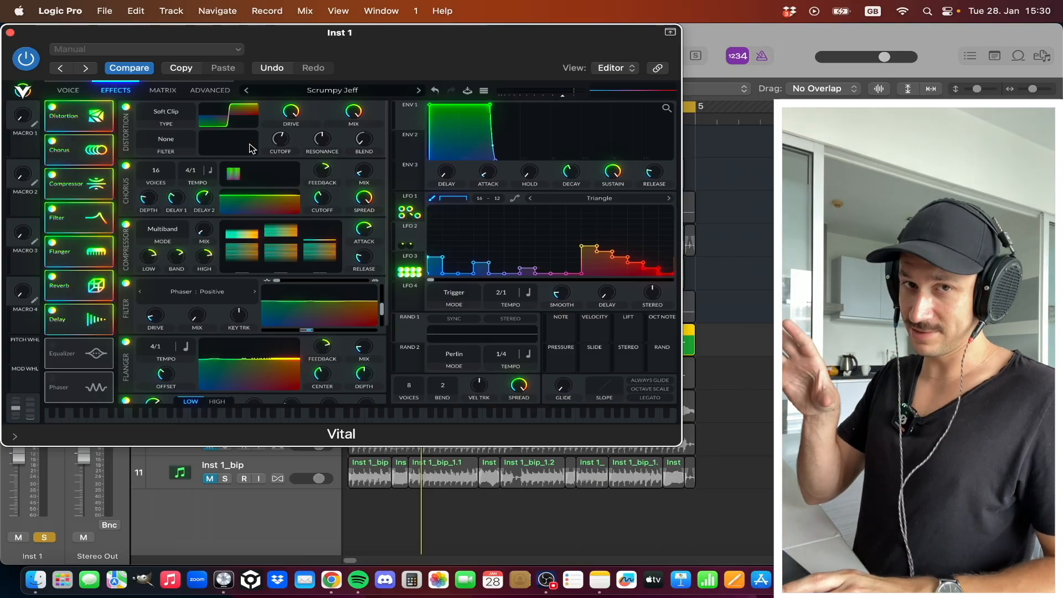
key(space)
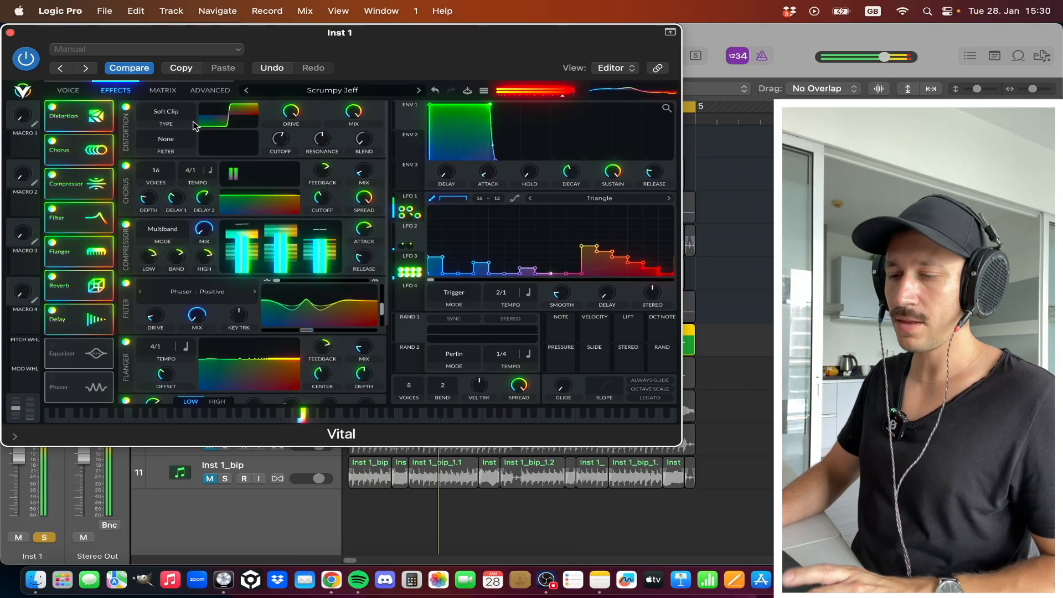
click(67, 90)
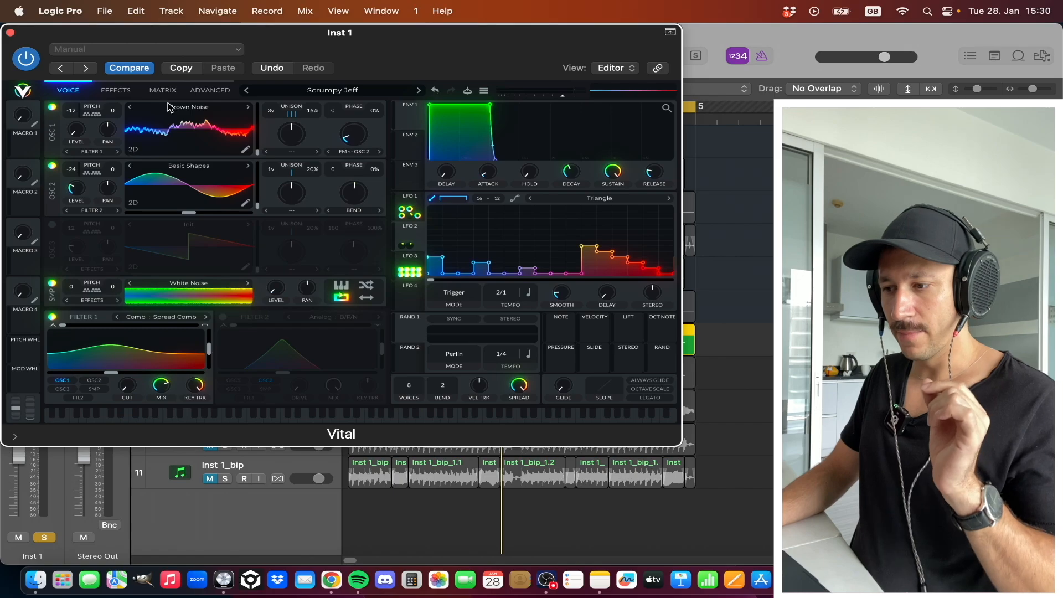
click(111, 90)
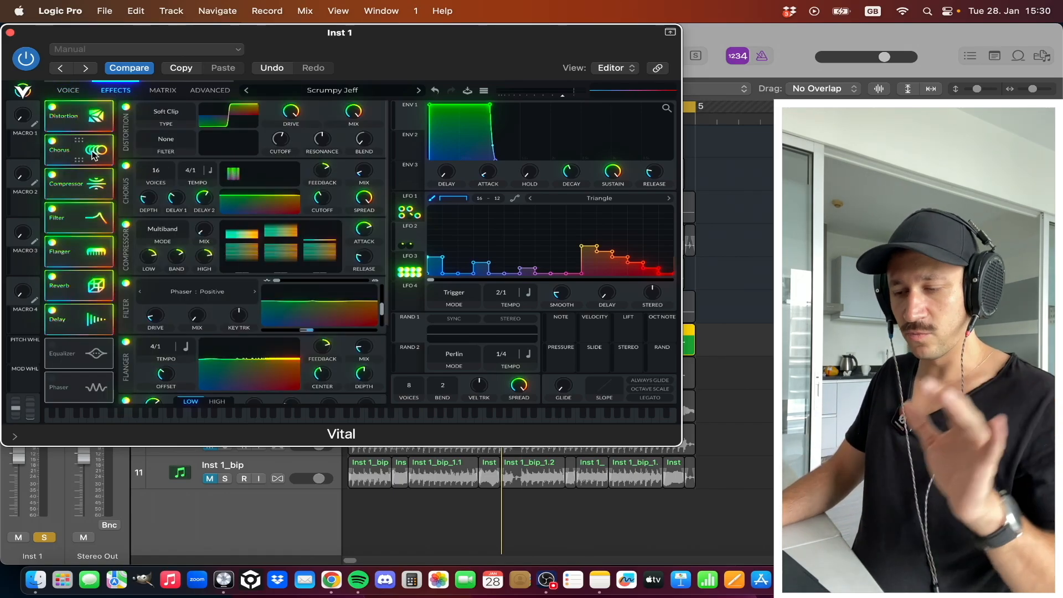
Show LFO 1, play the bass and undo the last parameter change
click(410, 212)
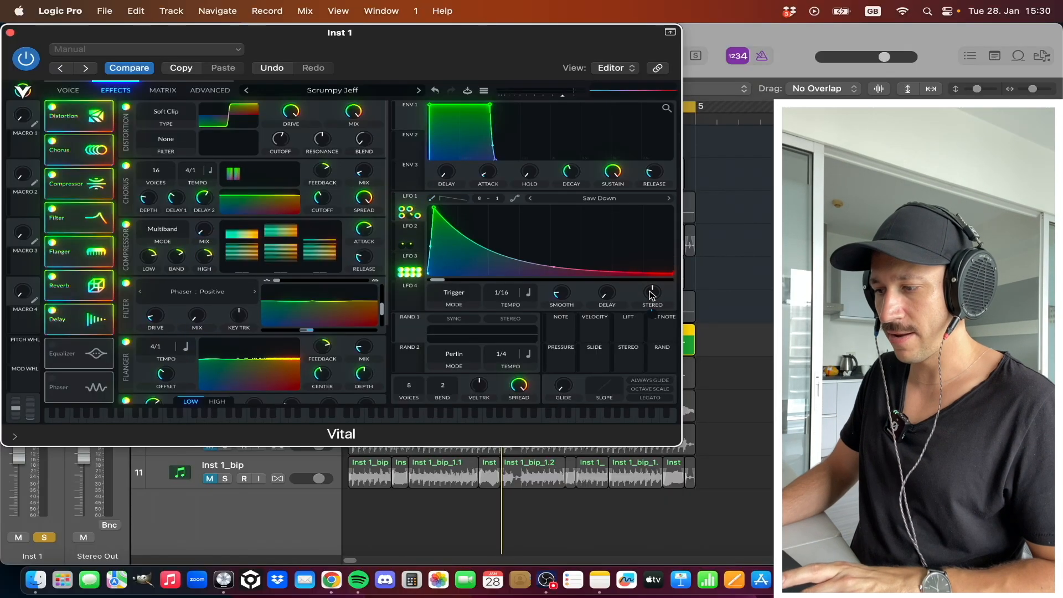
key(space)
click(436, 91)
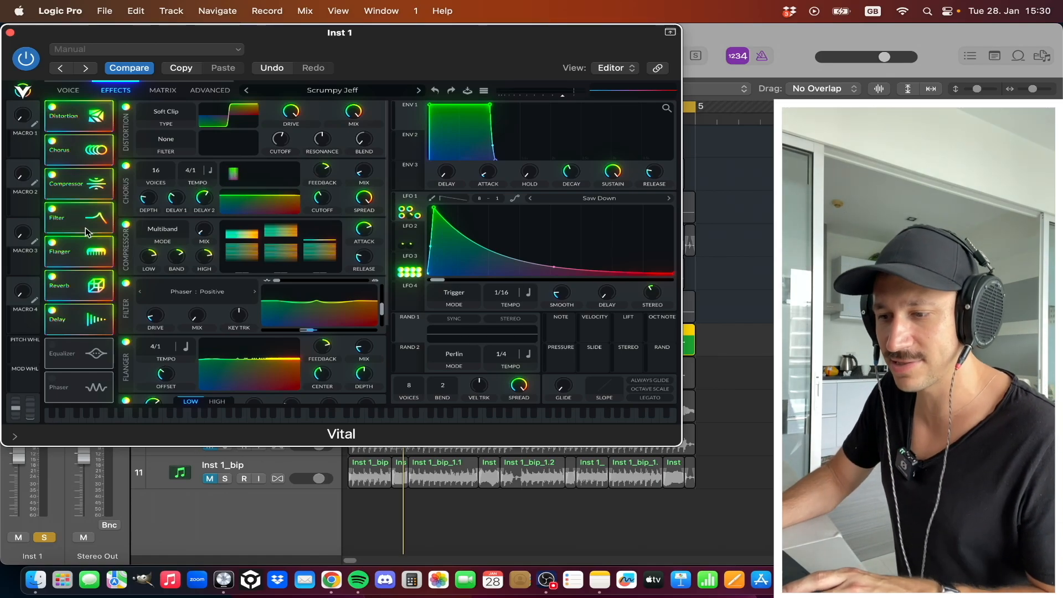
Raise the flanger's mix slightly while the bass plays
scroll(249, 276, down, 1)
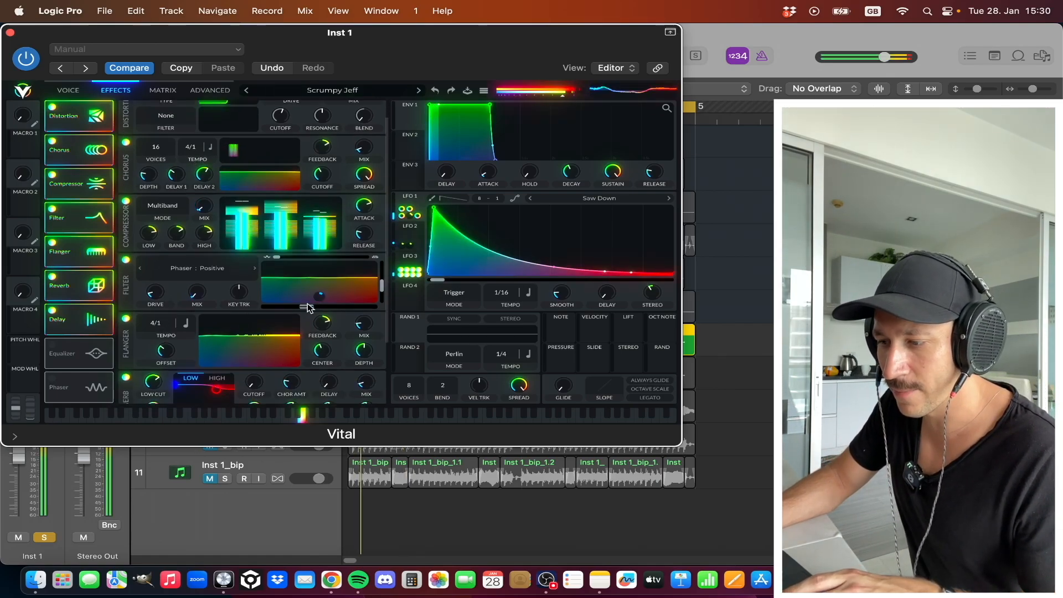
mouse_move(363, 323)
mouse_down()
mouse_move(368, 290)
mouse_move(360, 311)
mouse_up()
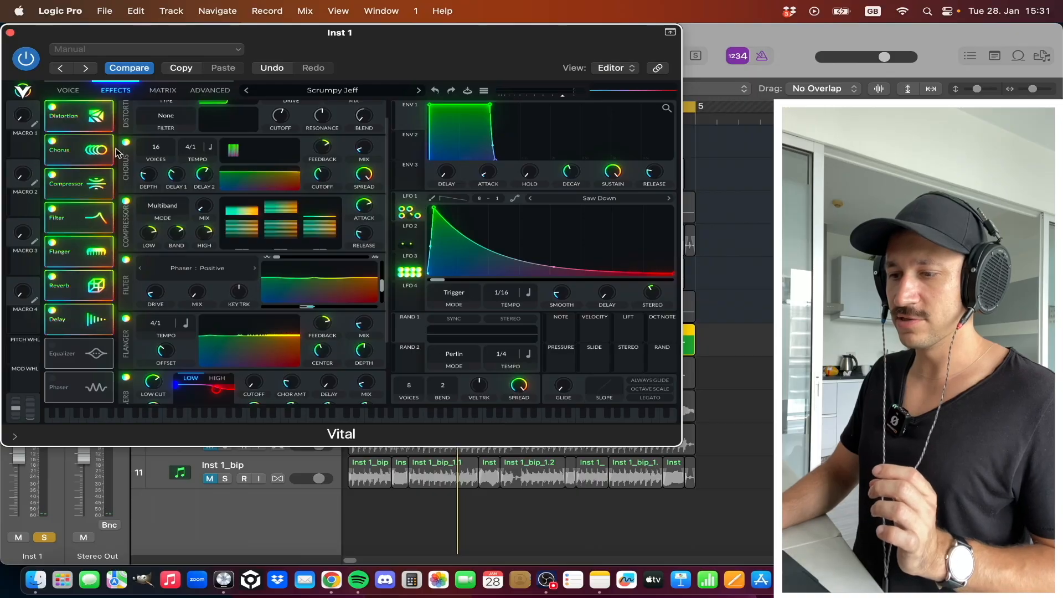
Examine the oscillators, filter and LFO 3 while playing the bass, and return to the effects chain
click(68, 92)
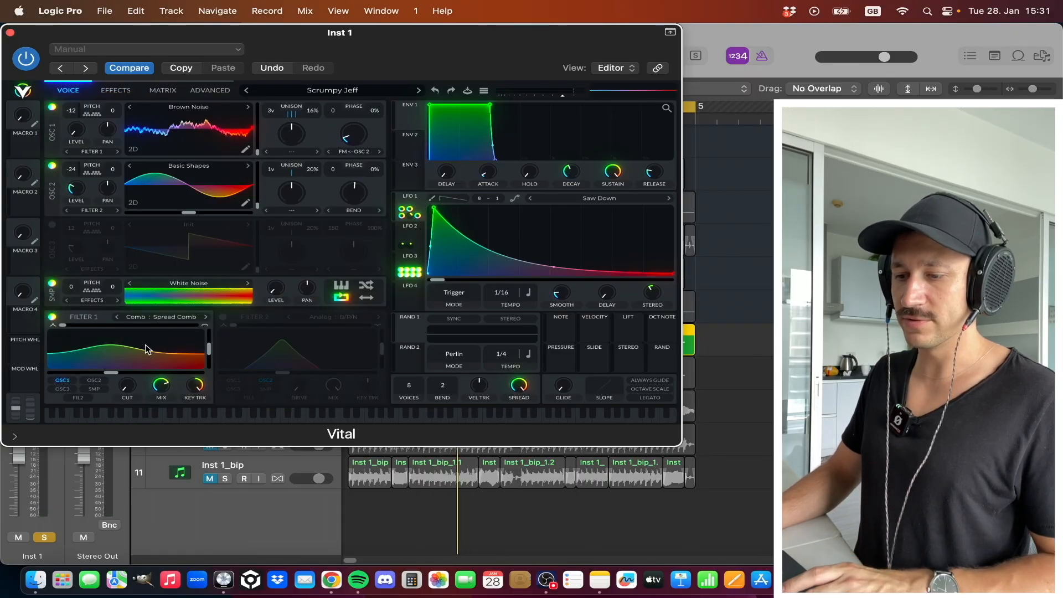
key(space)
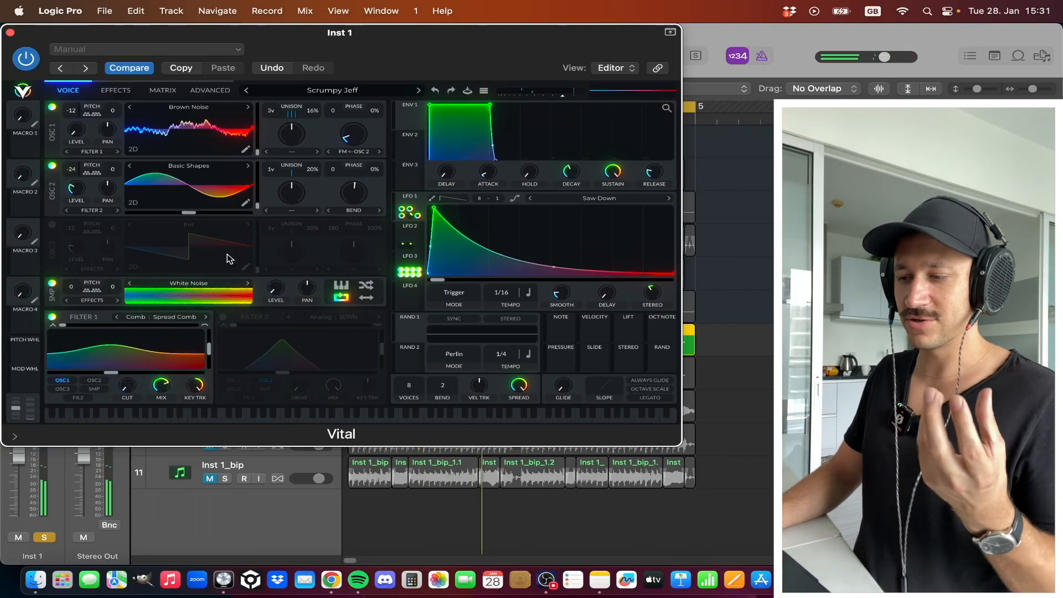
click(417, 260)
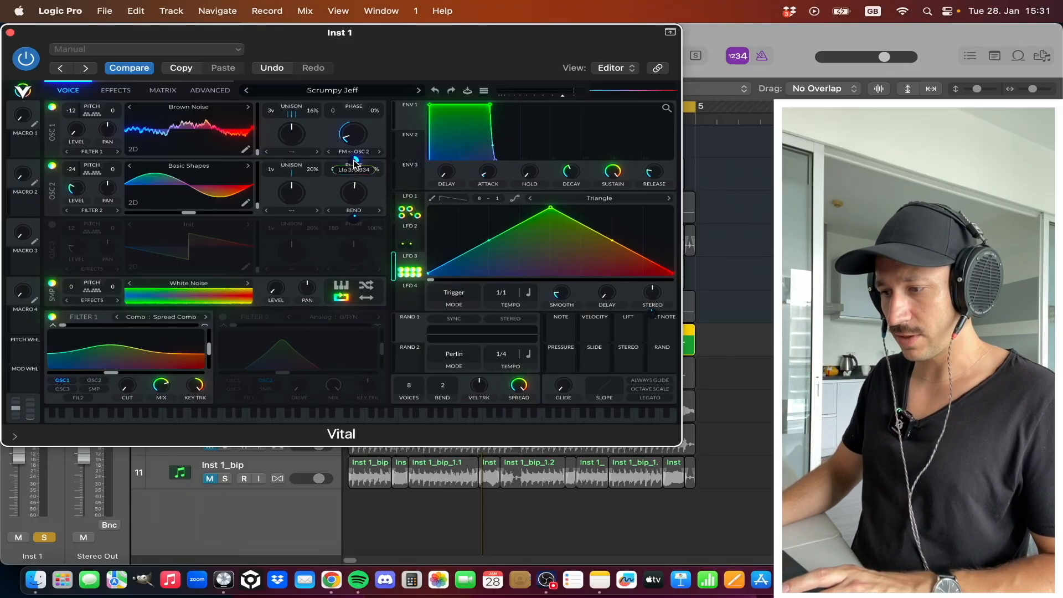
key(space)
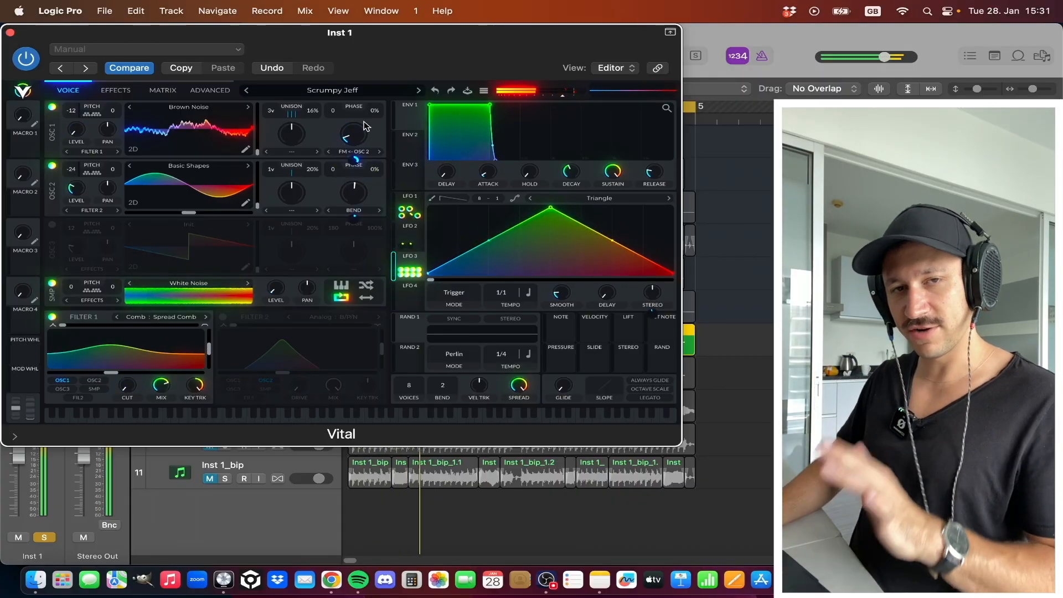
click(115, 91)
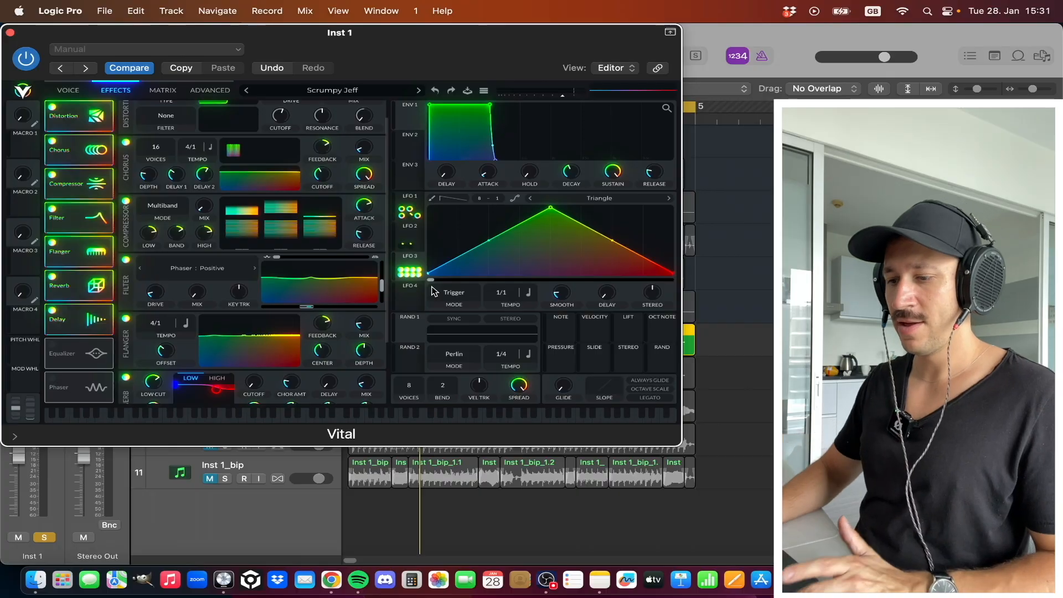
Close the Vital window and play the soloed Inst 1 track in the arrangement
click(10, 33)
key(space)
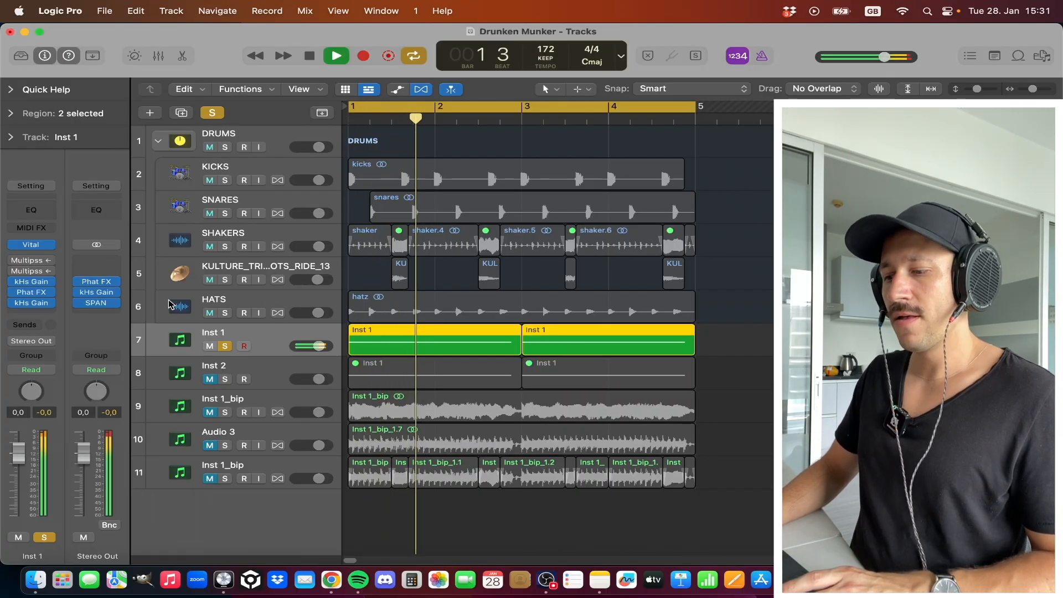
key(space)
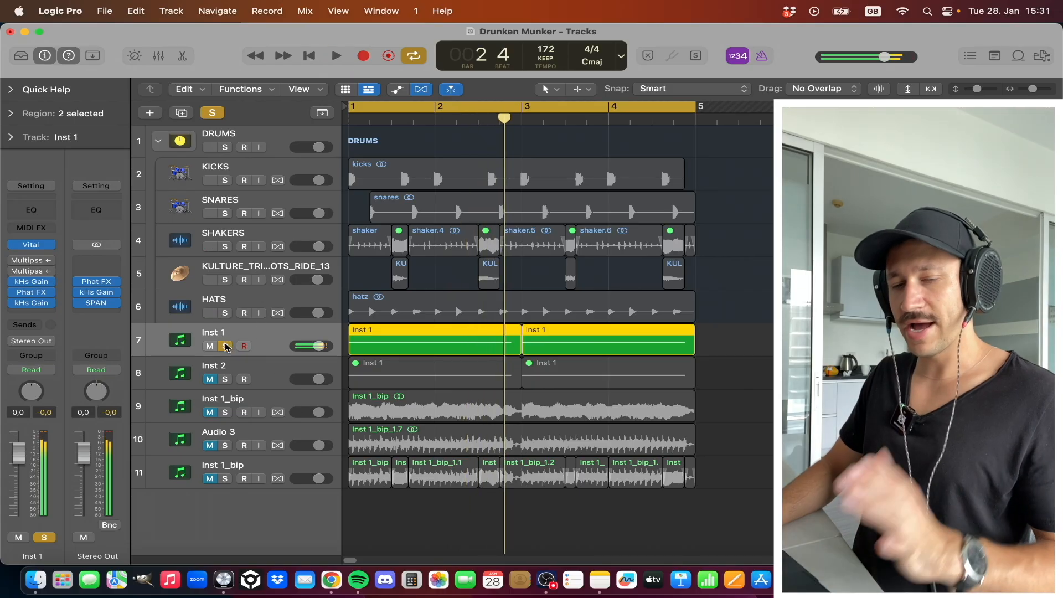
Unsolo Inst 1, audition the Audio 3 track in solo and turn its solo off again
click(225, 346)
click(225, 445)
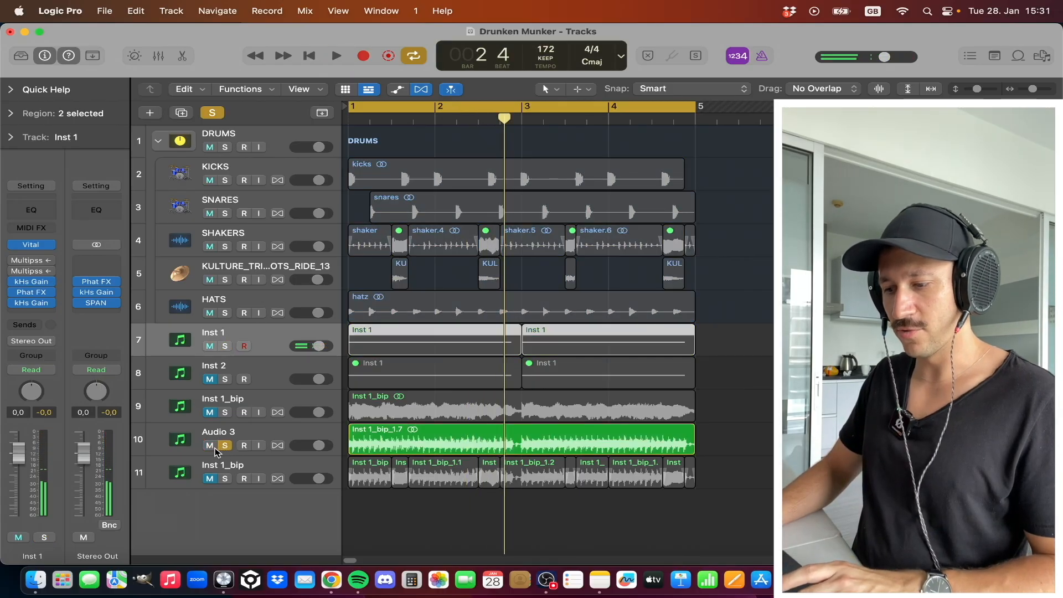
key(space)
key(space)
click(225, 446)
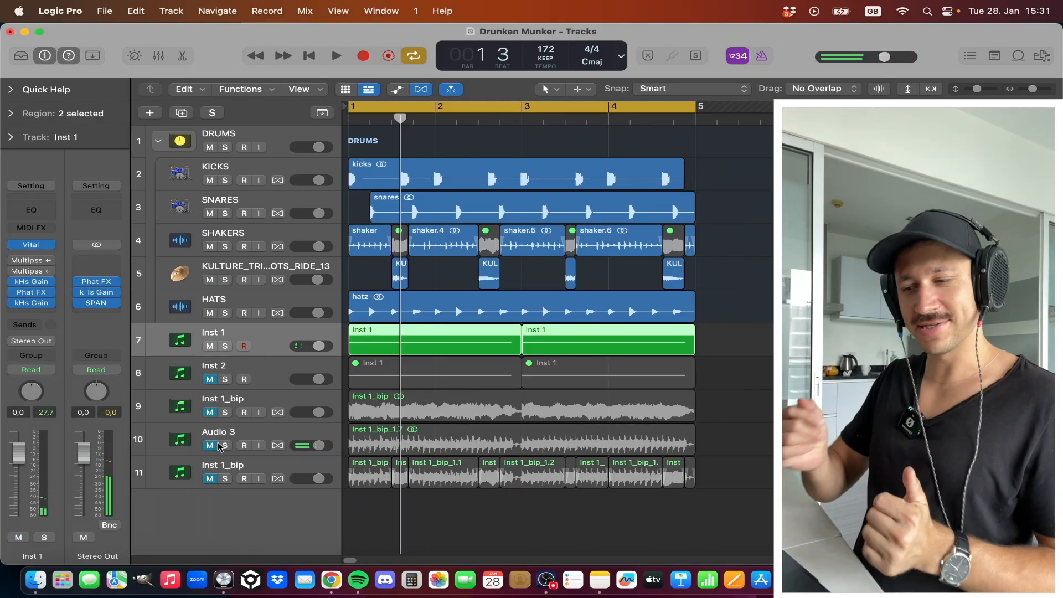
Mute the Inst 1 track and solo the Inst 2 track
click(210, 347)
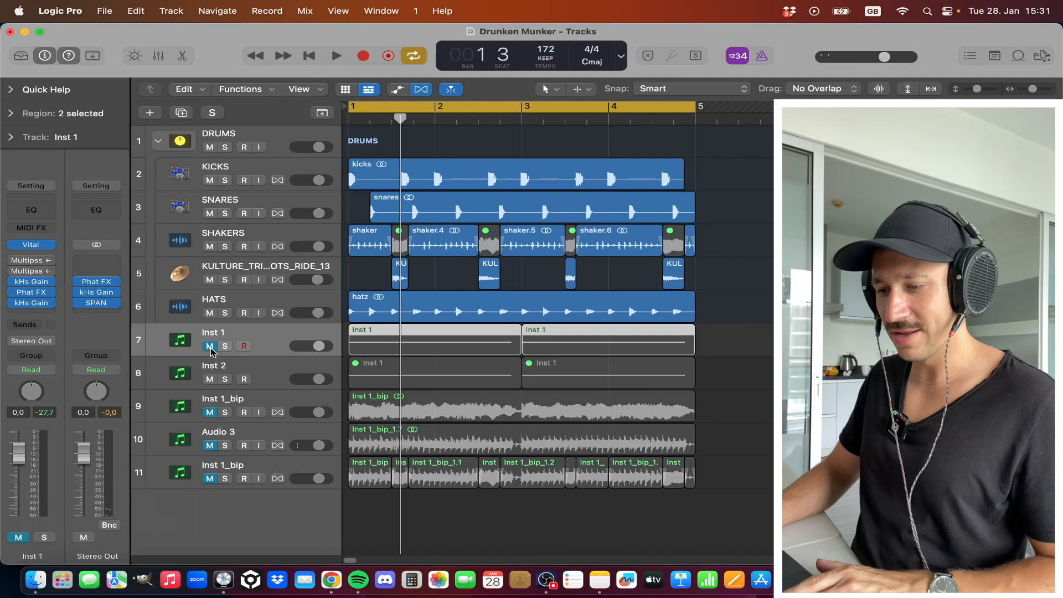
click(239, 371)
key(s)
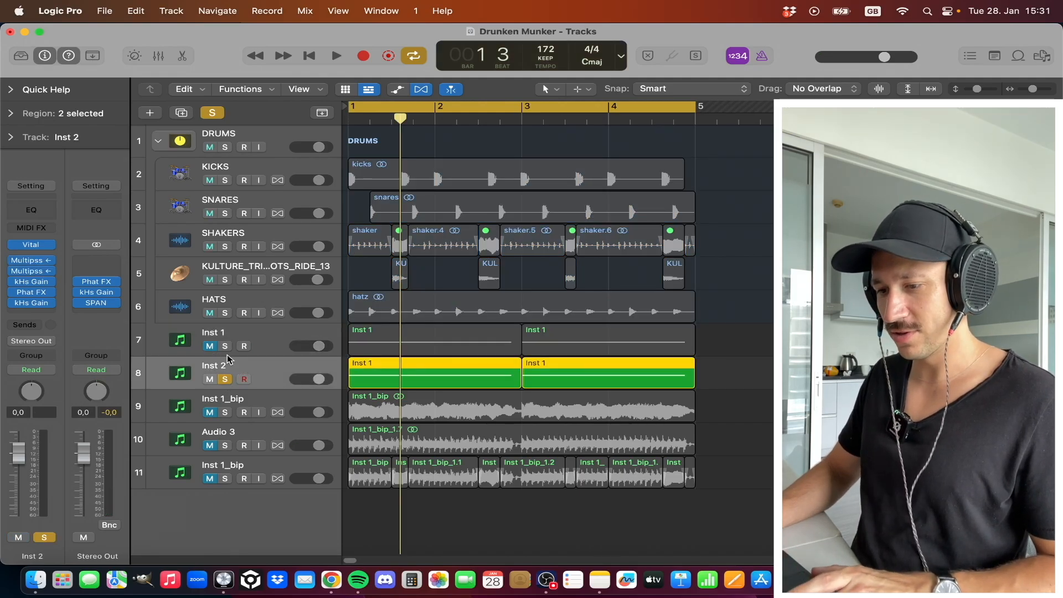
Open Vital on Inst 2, move its window clear of the screen edges and close the preset browser
click(31, 247)
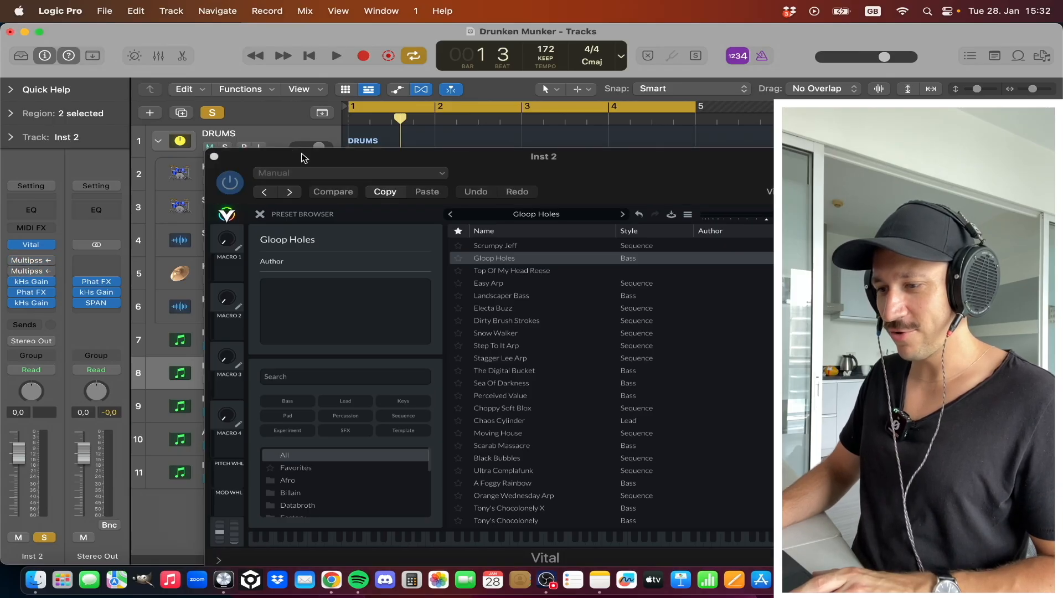
drag(304, 157, 147, 40)
click(105, 97)
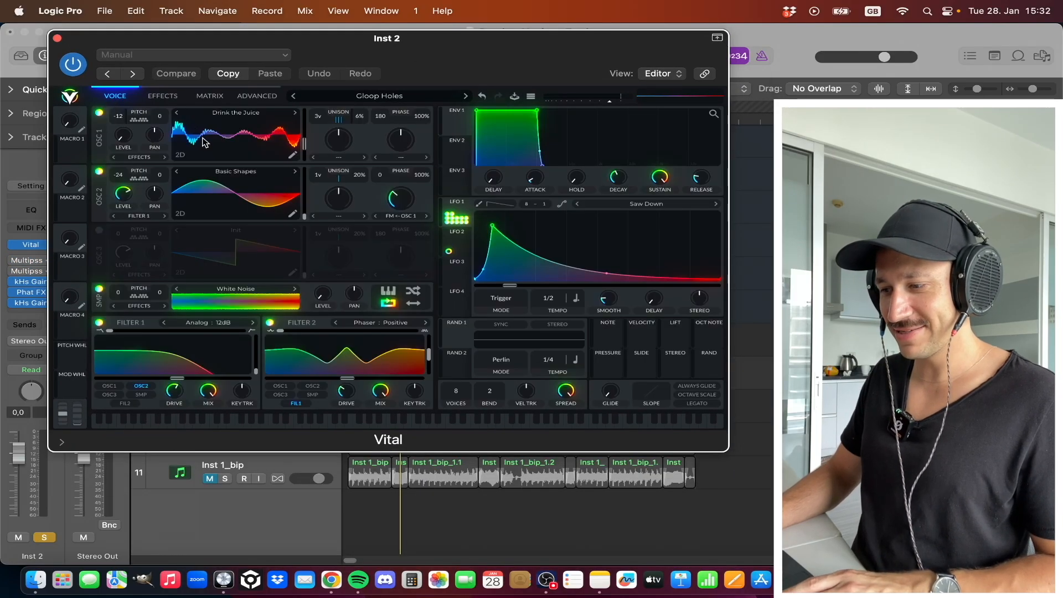
Play the Gloop Holes bass and examine its effects chain and oscillators
key(space)
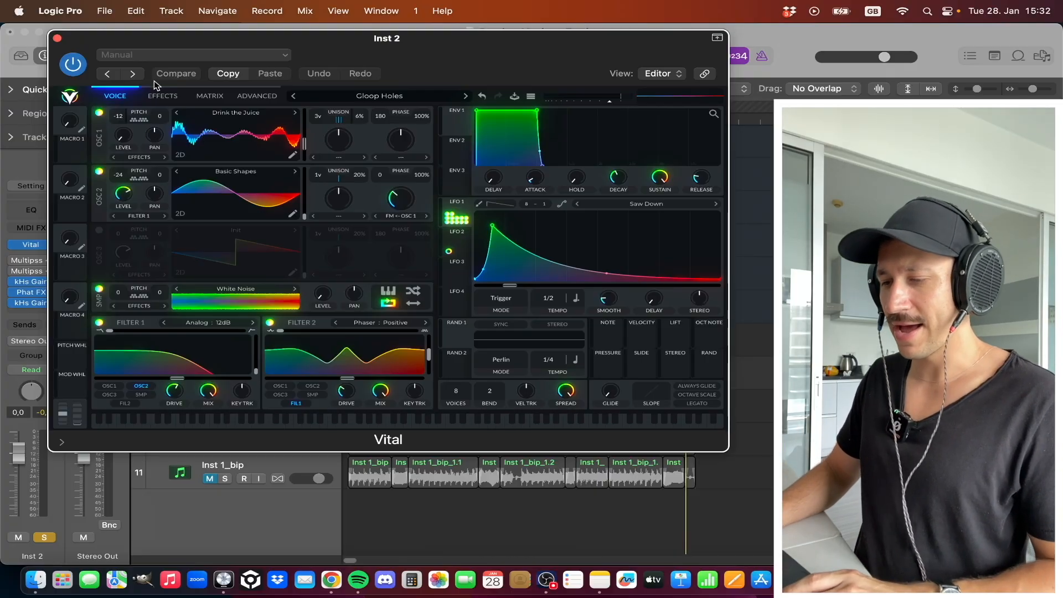
click(161, 96)
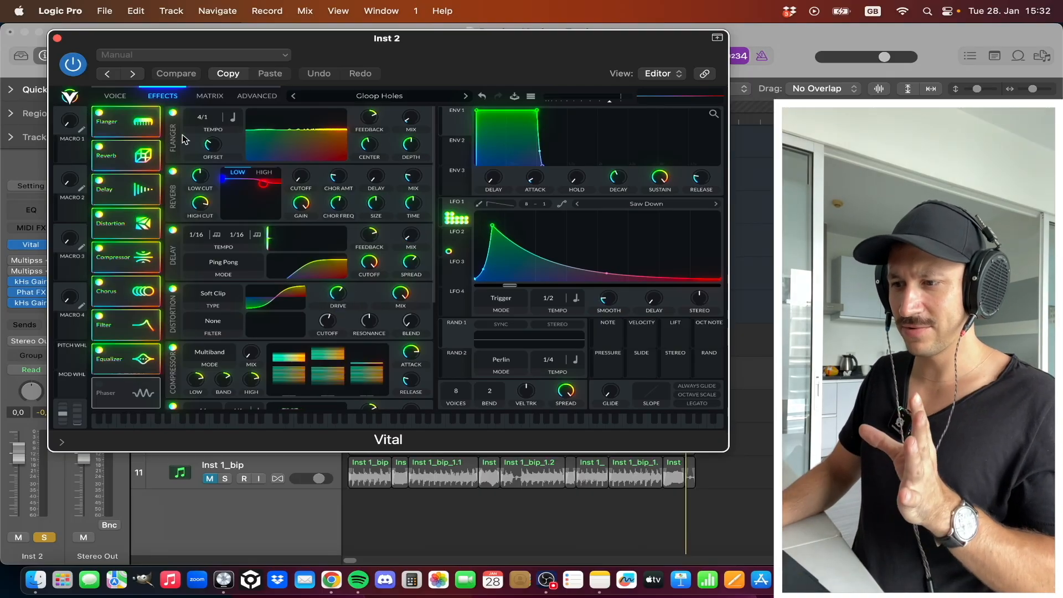
click(116, 95)
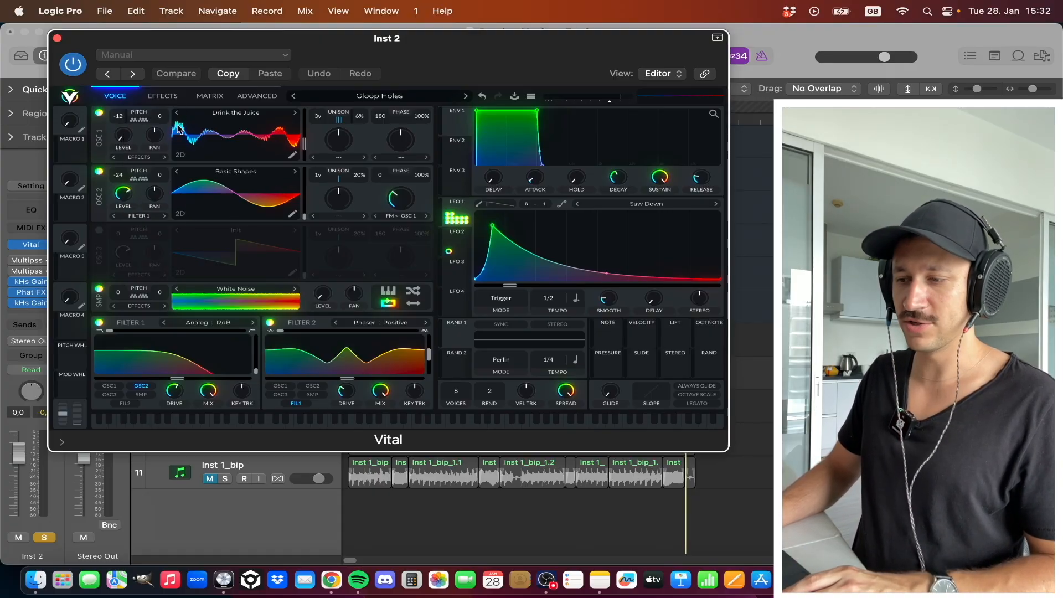
Play the Inst 2 bass and lower the OSC 1 level slightly
key(space)
mouse_move(126, 135)
mouse_down()
mouse_move(132, 91)
mouse_move(127, 149)
mouse_up()
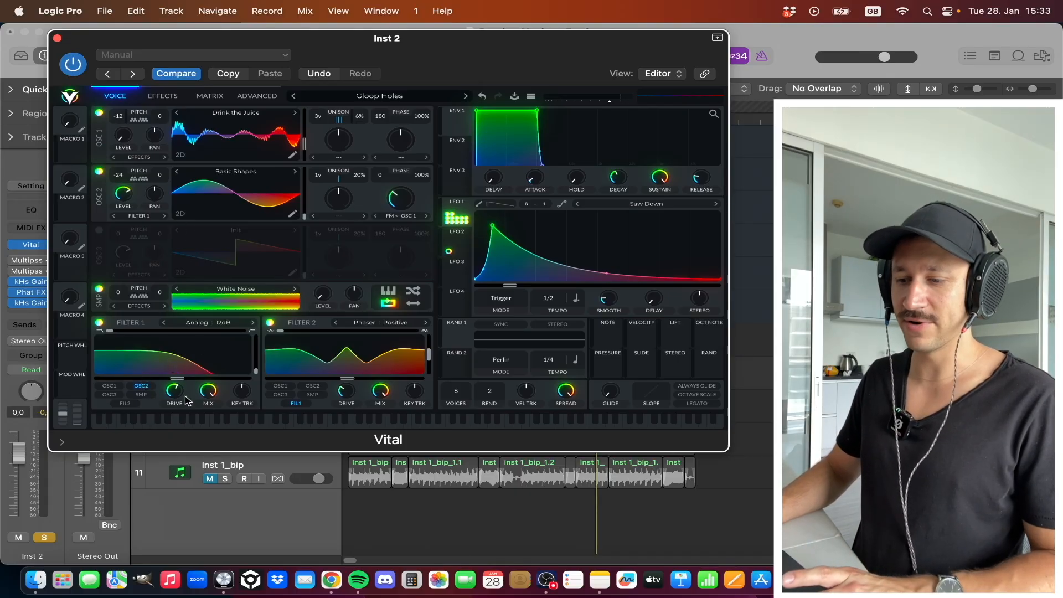
Audition the Inst 2 bass with Filter 1 switched off and back on
key(space)
click(99, 323)
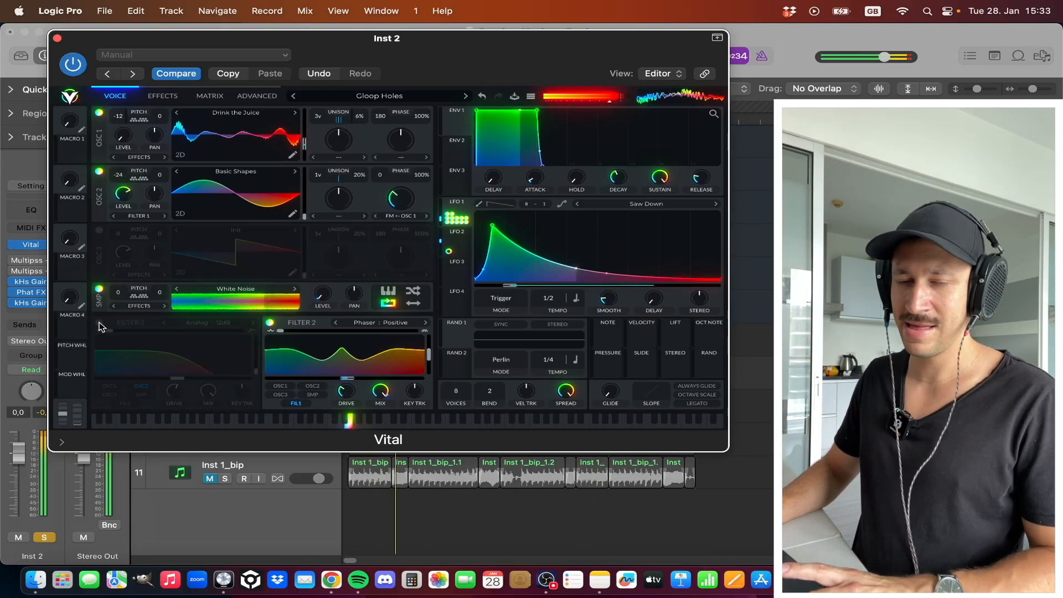
click(99, 323)
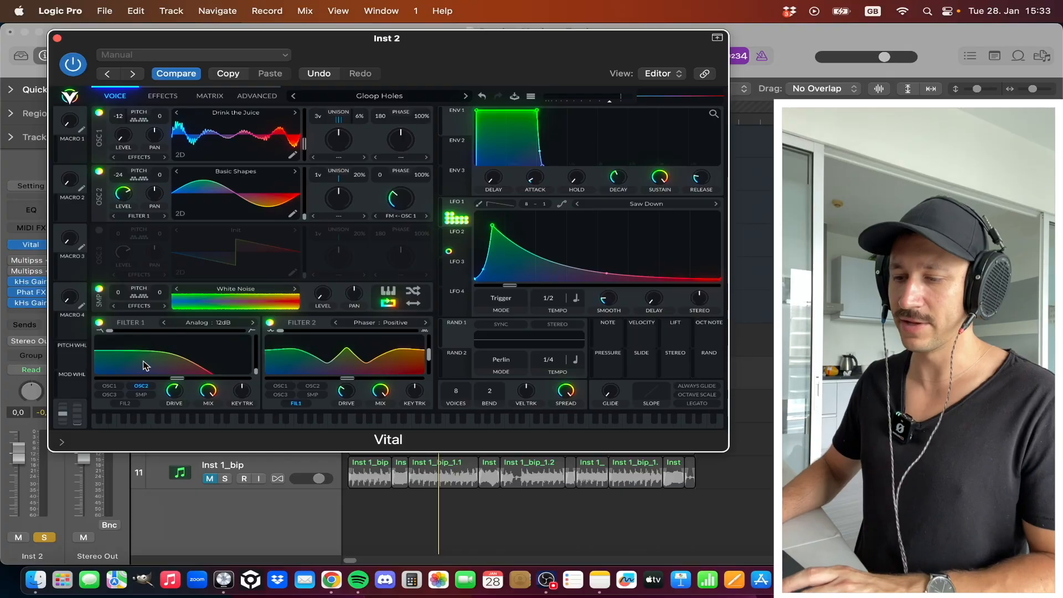
key(space)
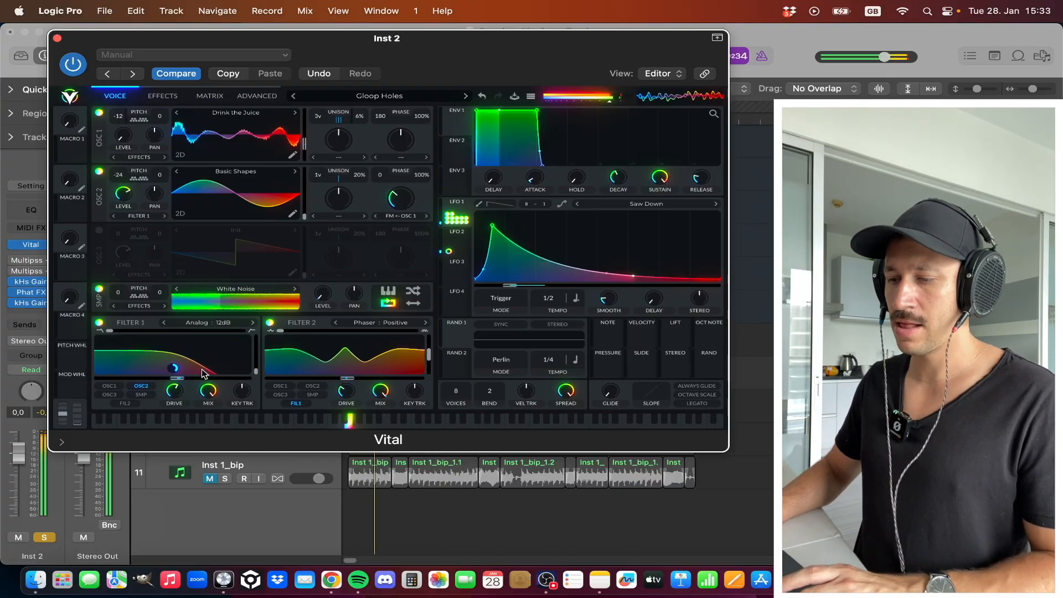
key(space)
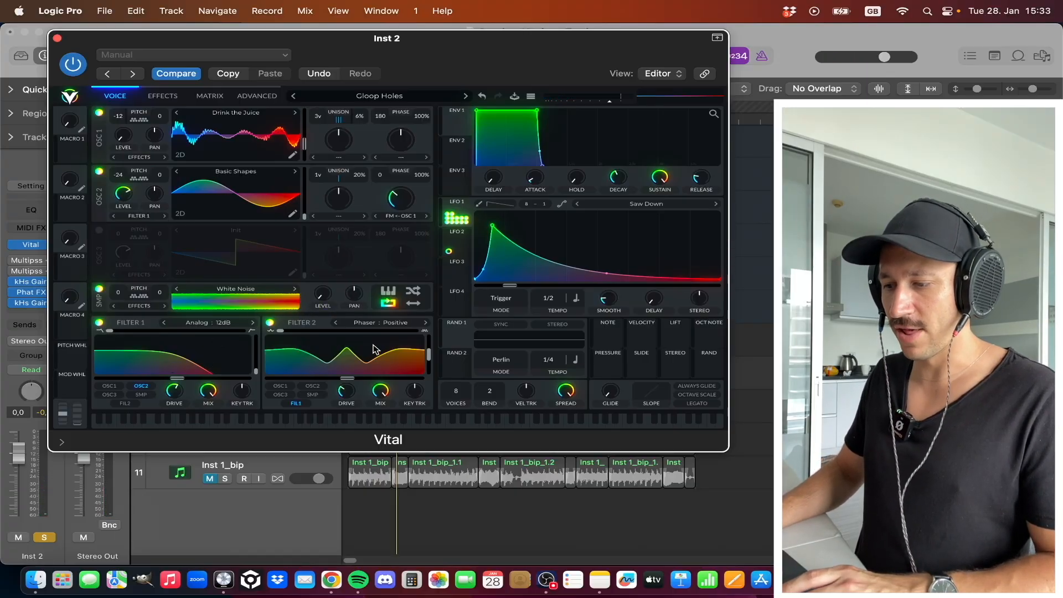
Audition the bass with Filter 2, the positive phaser, switched off and back on
key(space)
click(270, 322)
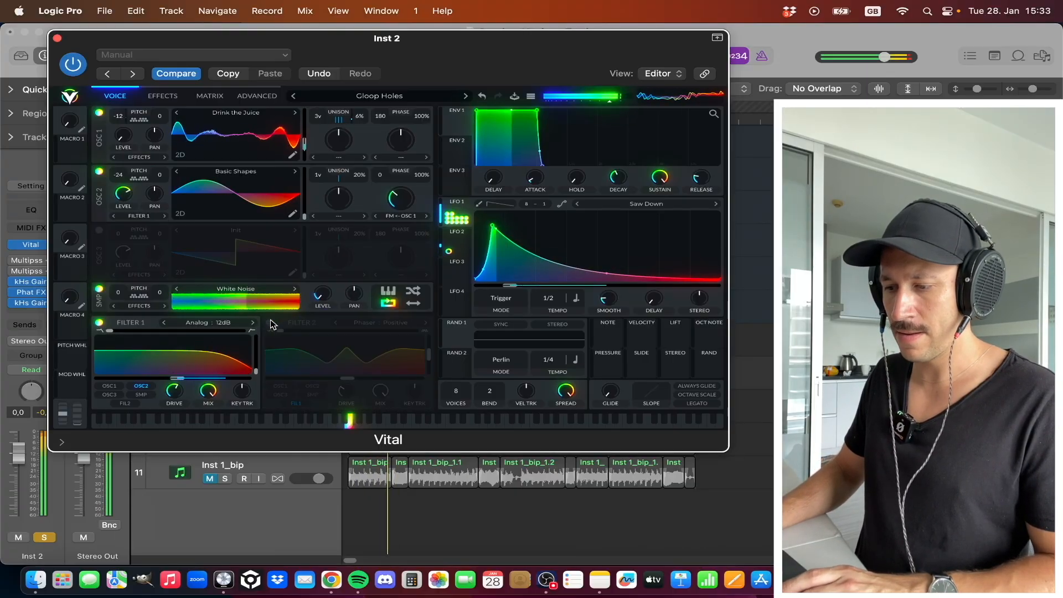
click(270, 322)
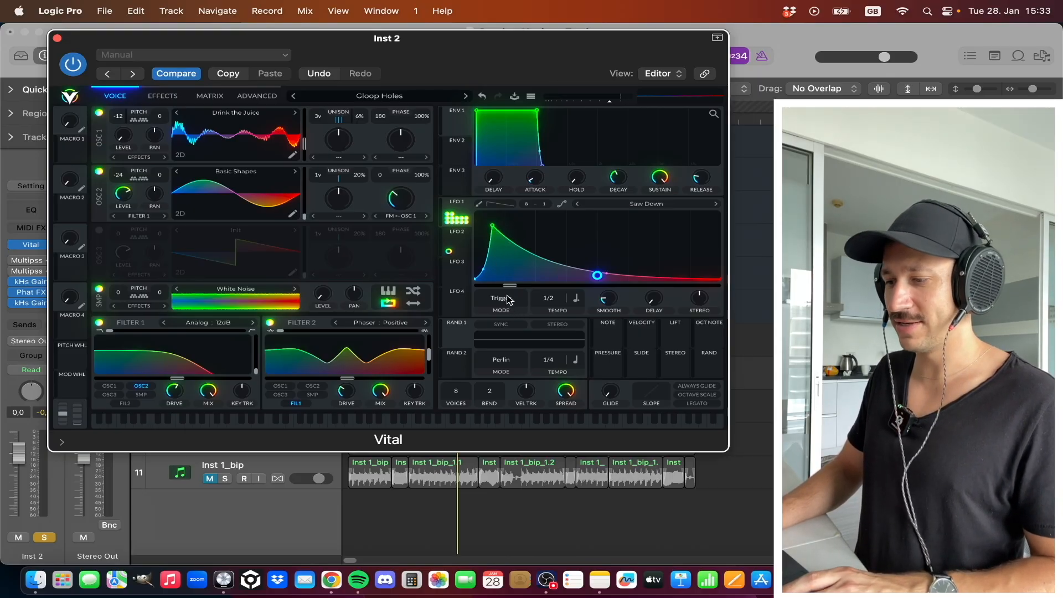
Play the bass and compare the shapes and modulation targets of LFO 1 and LFO 2
click(457, 233)
key(space)
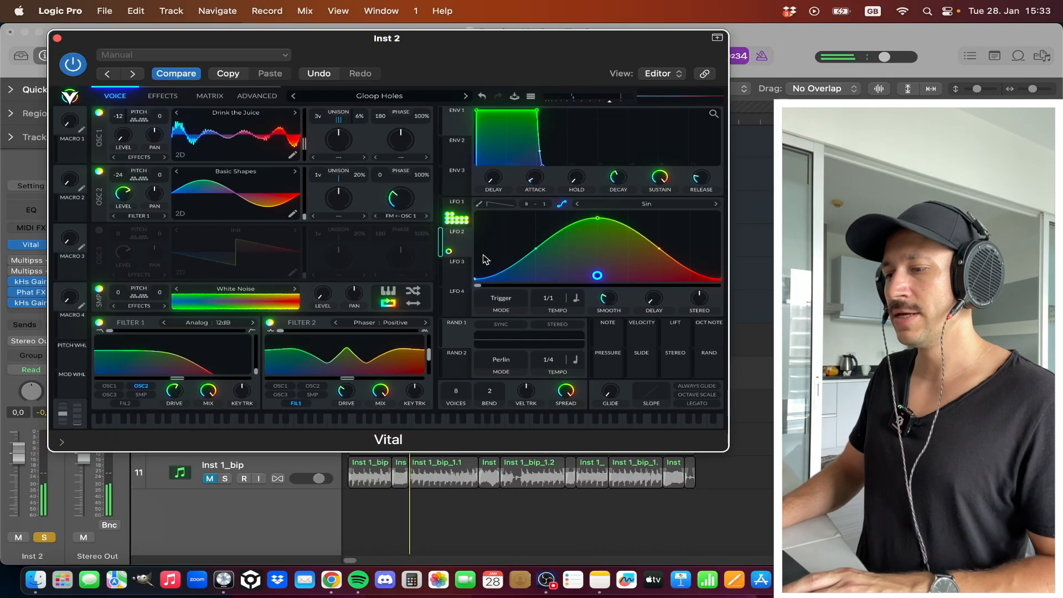
click(458, 204)
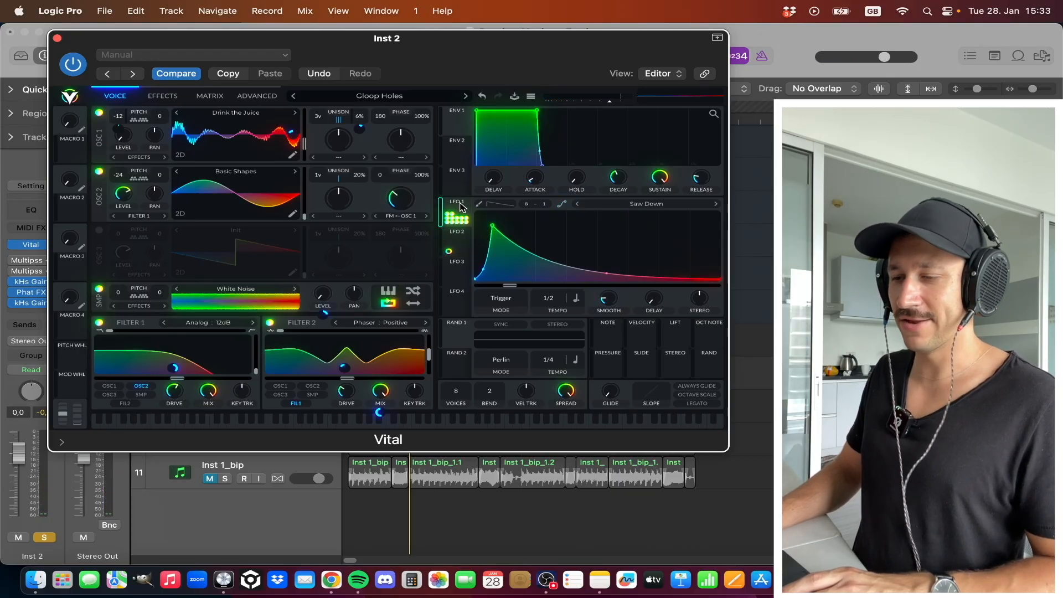
click(460, 232)
click(461, 202)
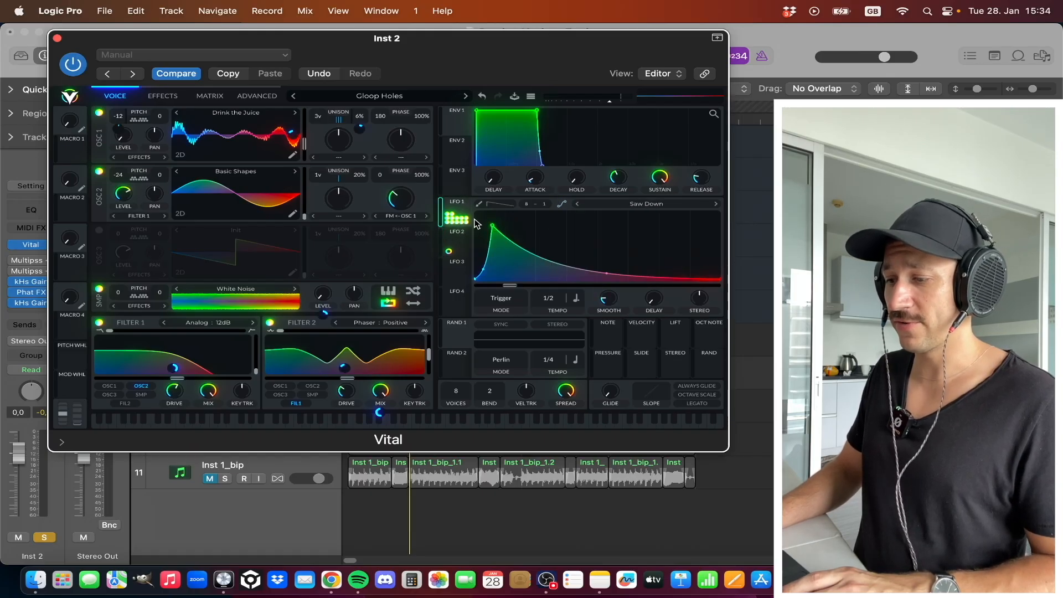
drag(474, 239, 475, 208)
key(space)
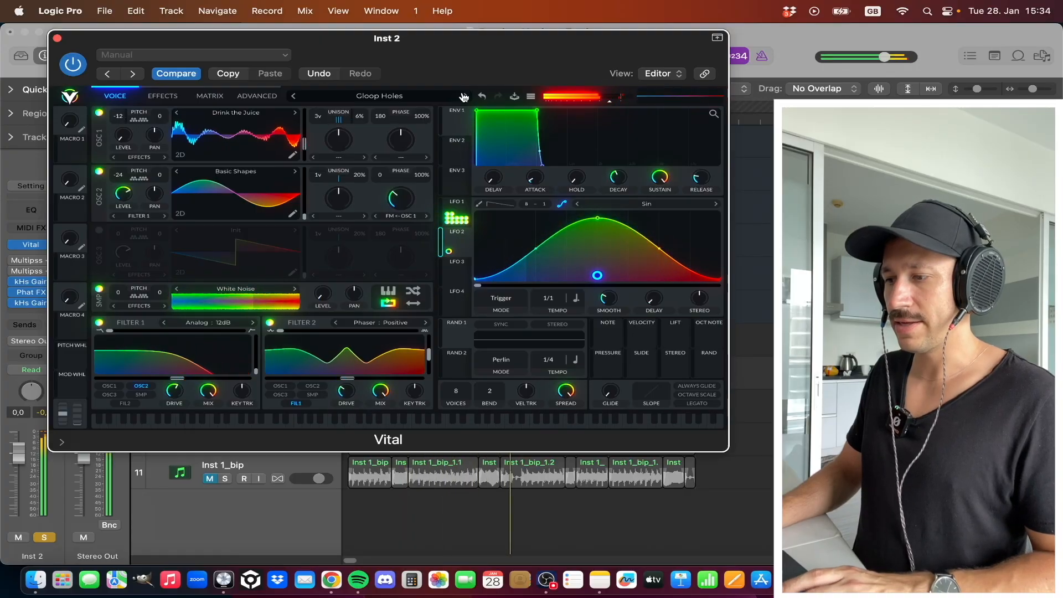
click(304, 95)
click(294, 96)
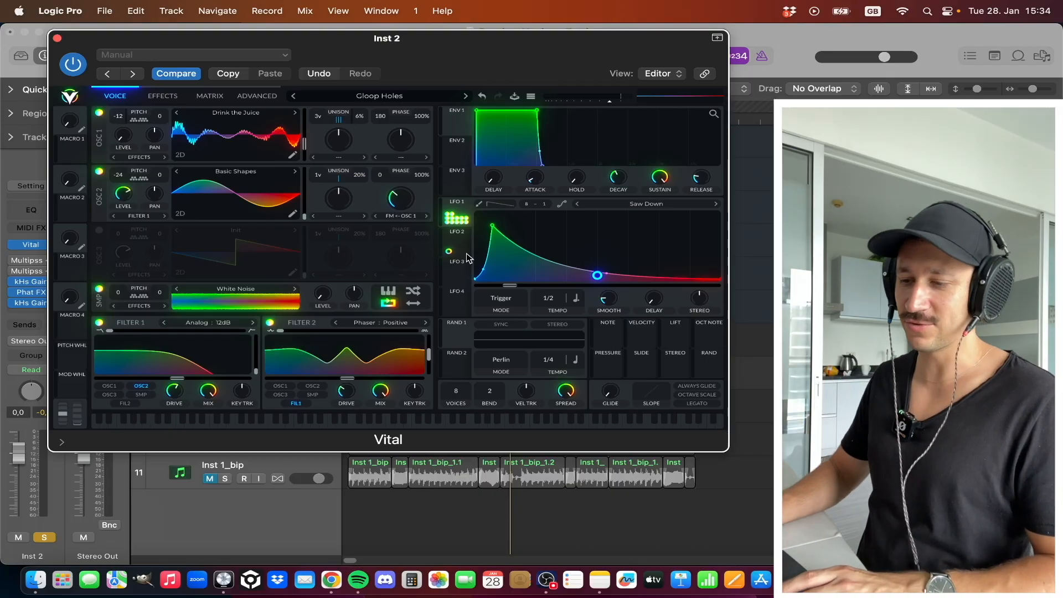
key(space)
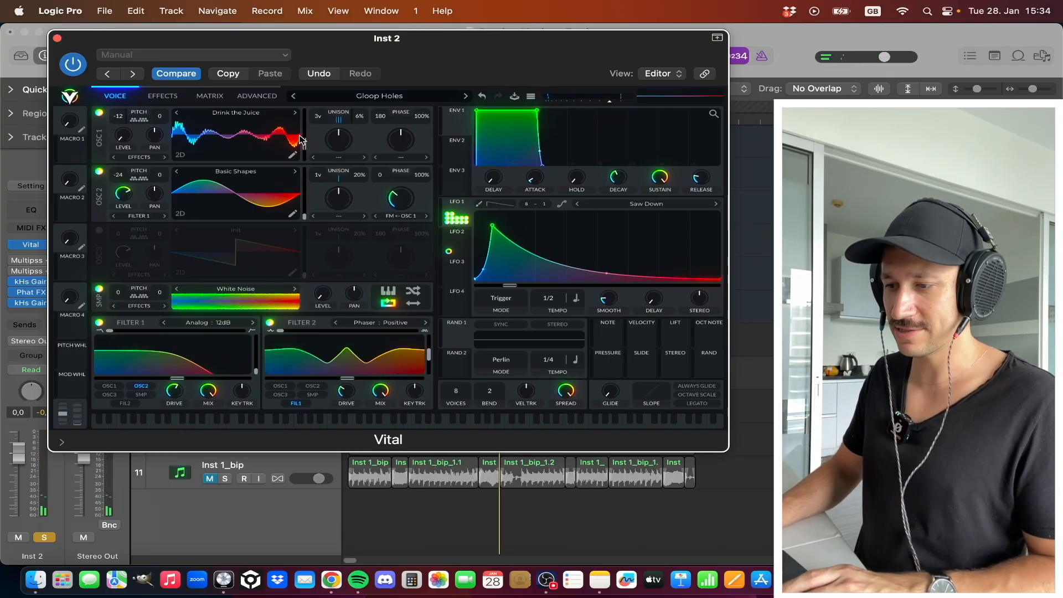
Examine the effects chain from the flanger down to the equalizer and play the bass with it in view
click(159, 99)
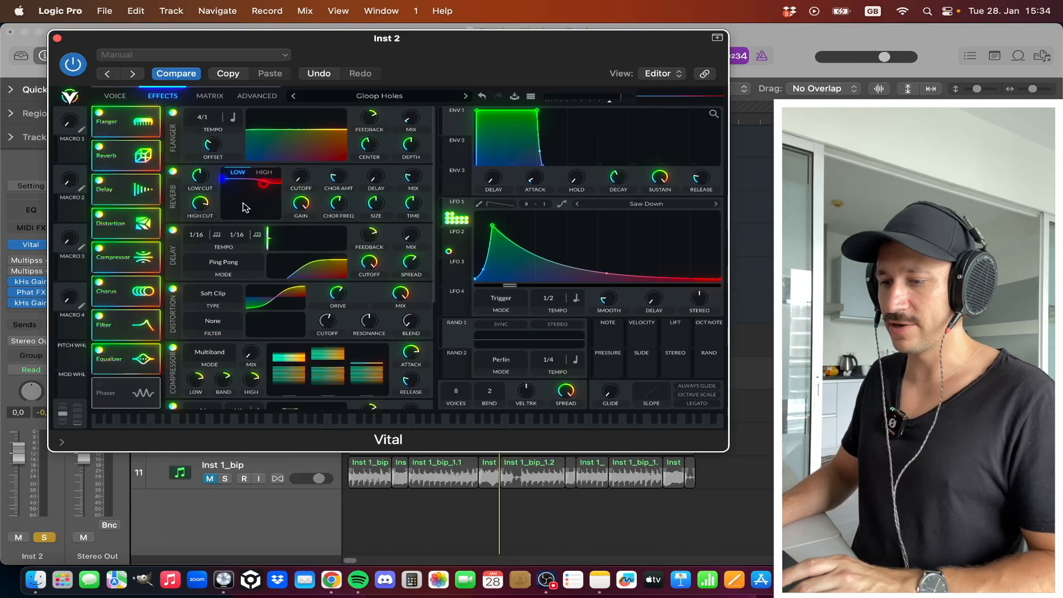
scroll(245, 207, down, 1)
scroll(196, 299, down, 5)
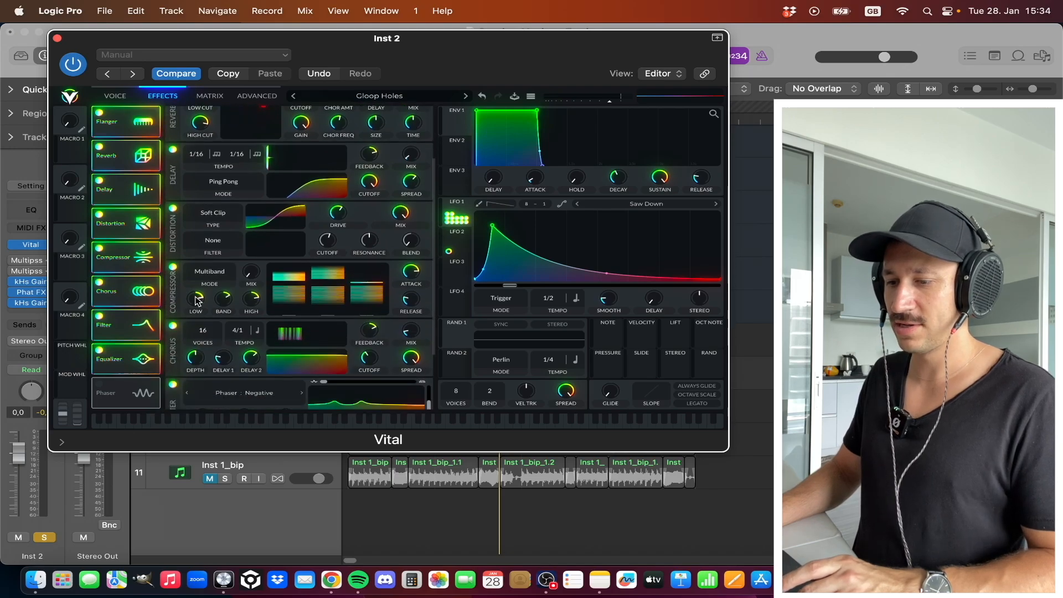
scroll(196, 299, down, 1)
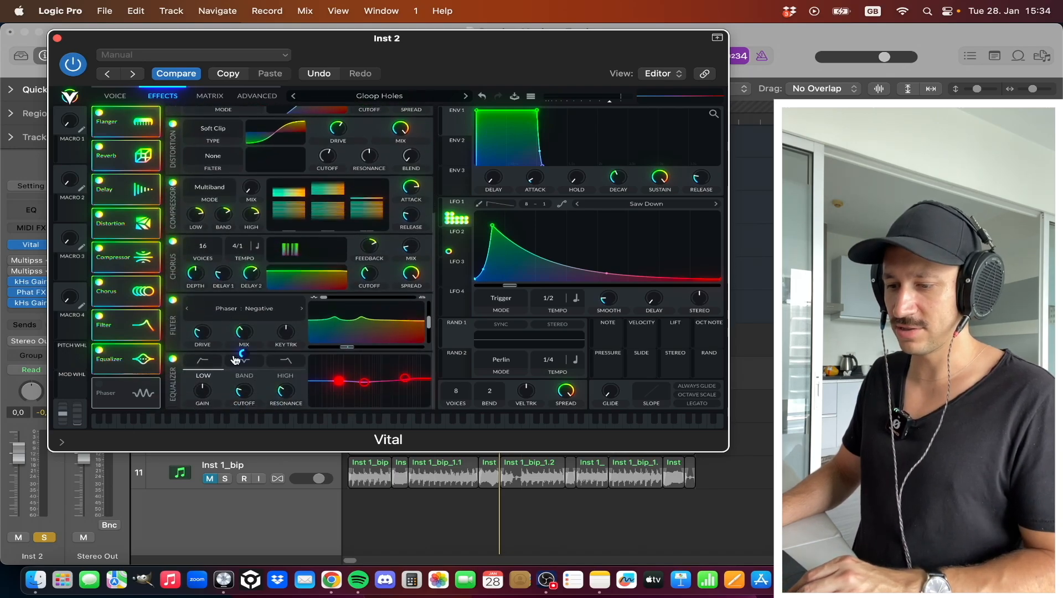
key(space)
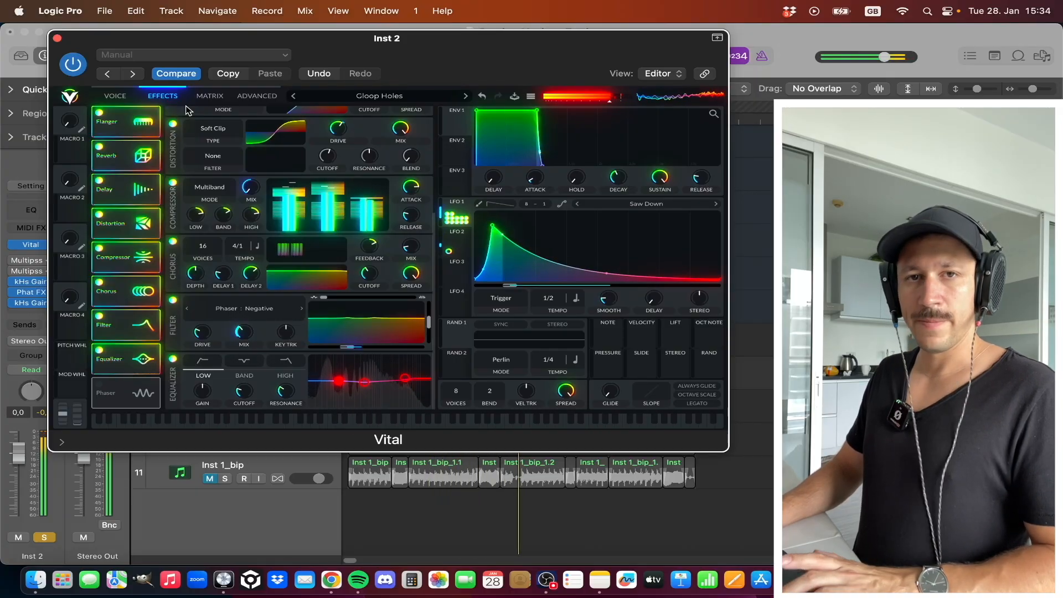
key(space)
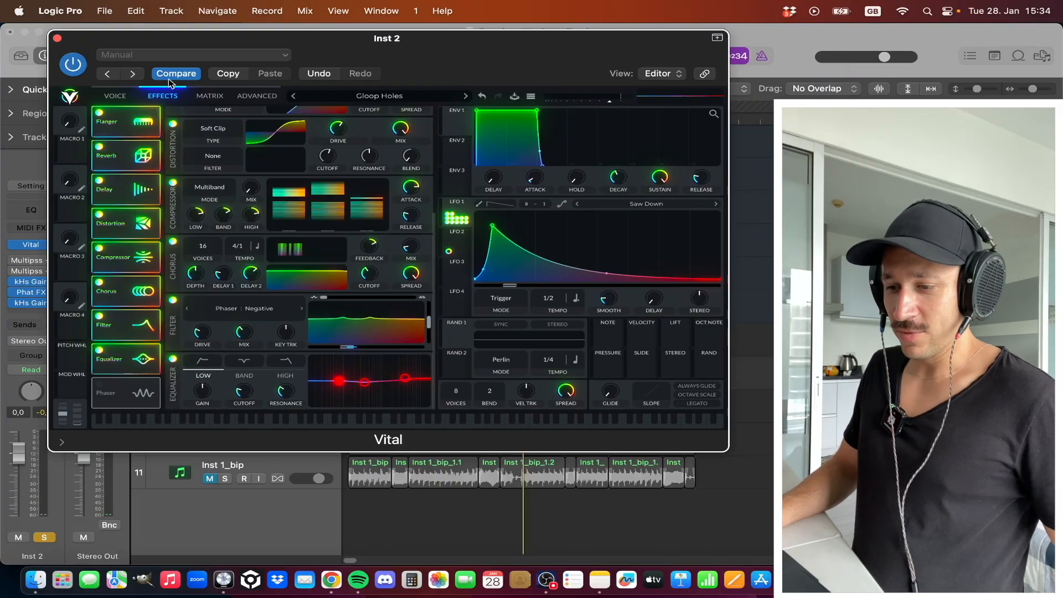
Close Vital, mute and unsolo Inst 2, and play the long Inst 1_bip audio on track 9 in solo
click(57, 38)
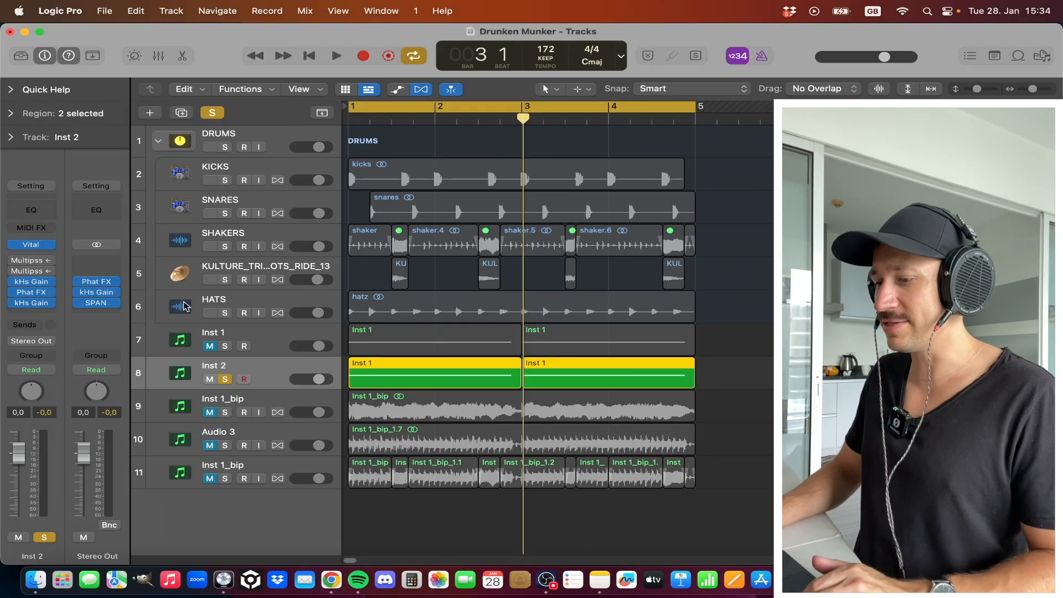
click(211, 379)
click(224, 379)
click(225, 413)
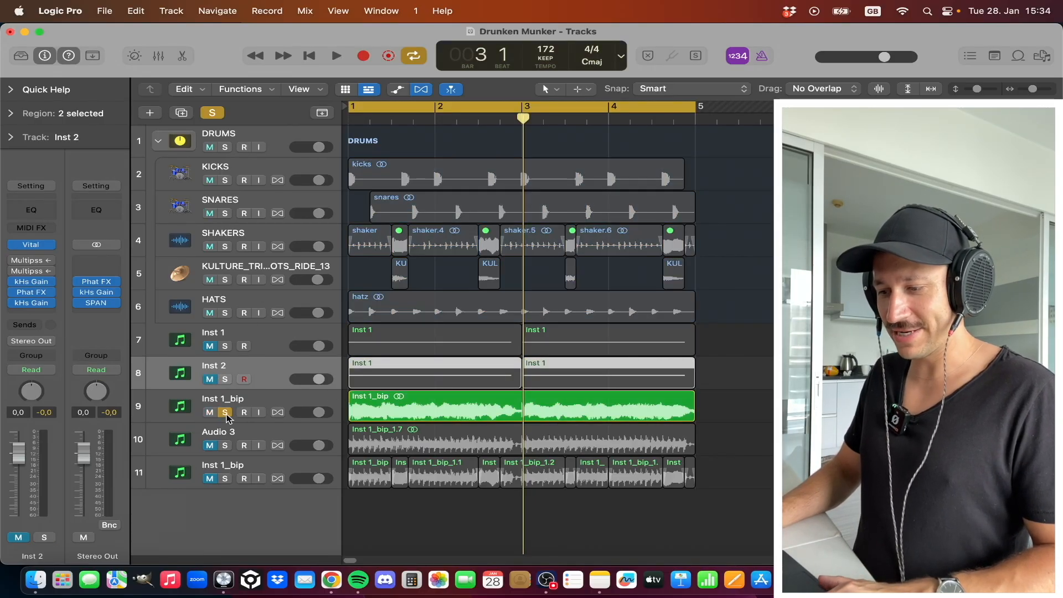
key(space)
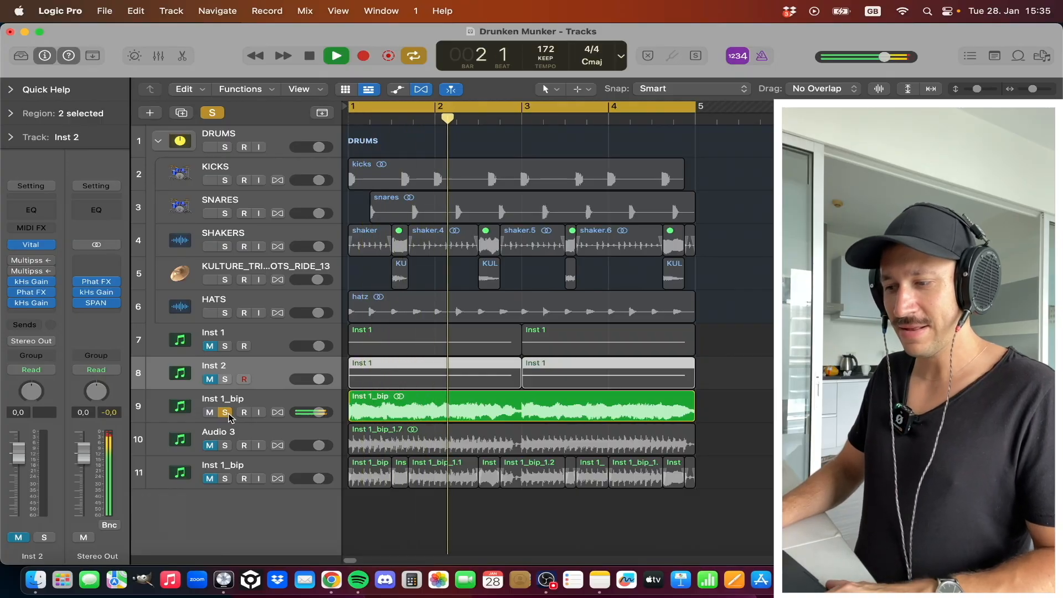
Mute the shakers and the ride, unsolo track 9 and play it together with the kicks, snares and hats
click(209, 246)
click(211, 379)
click(211, 379)
click(212, 412)
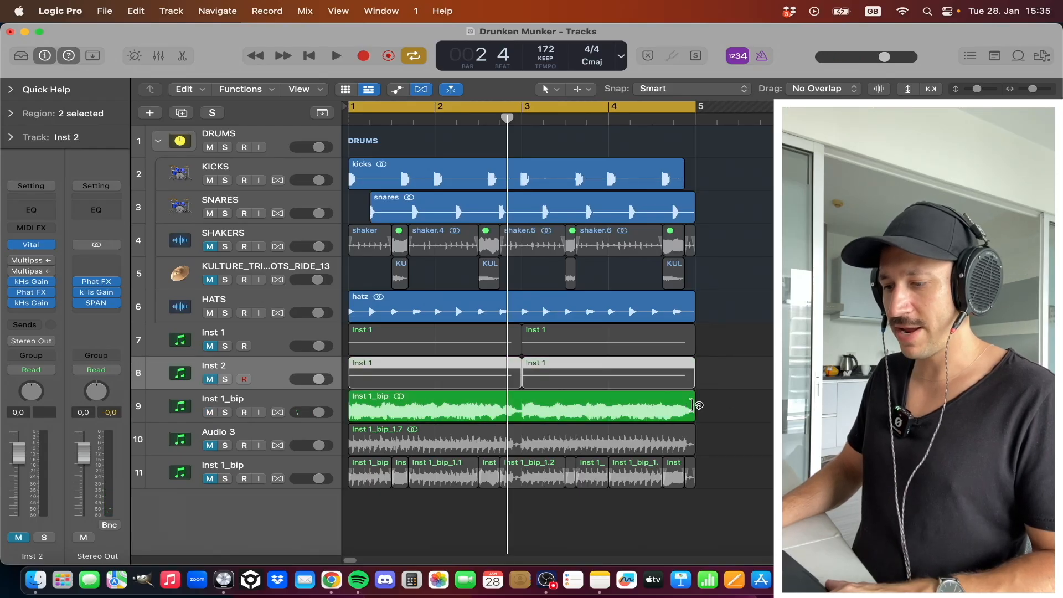
key(space)
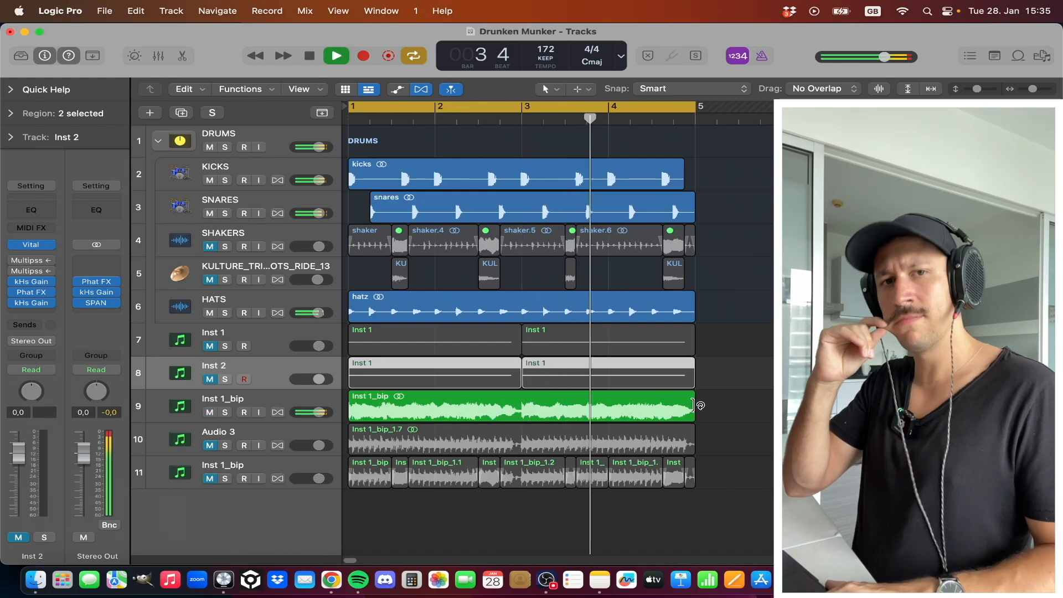
key(space)
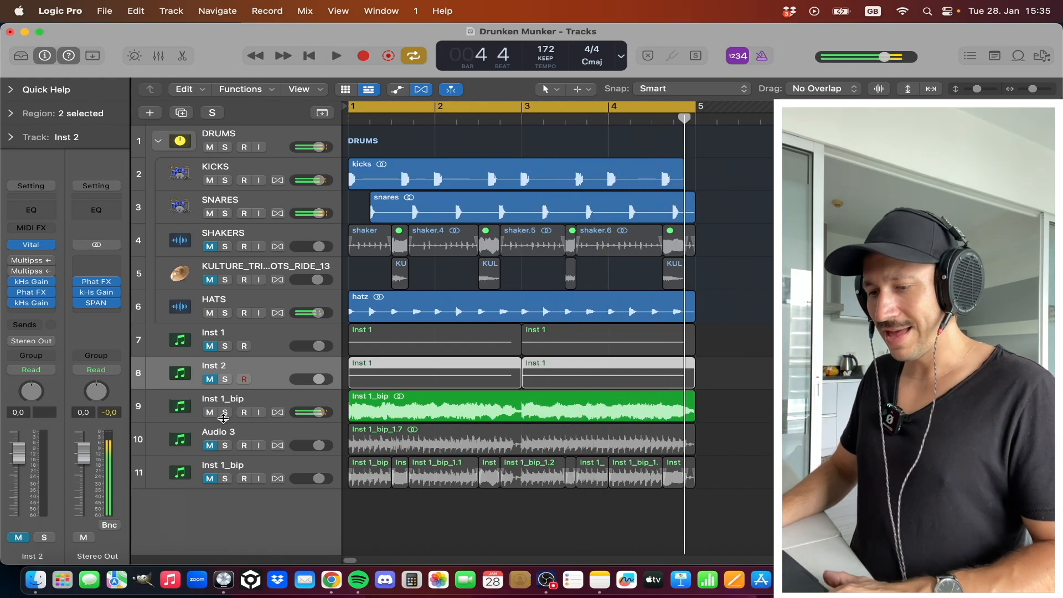
Mute the Inst 1_bip audio on track 9, unmute Audio 3 and play it with the drums
click(210, 412)
click(211, 446)
click(221, 427)
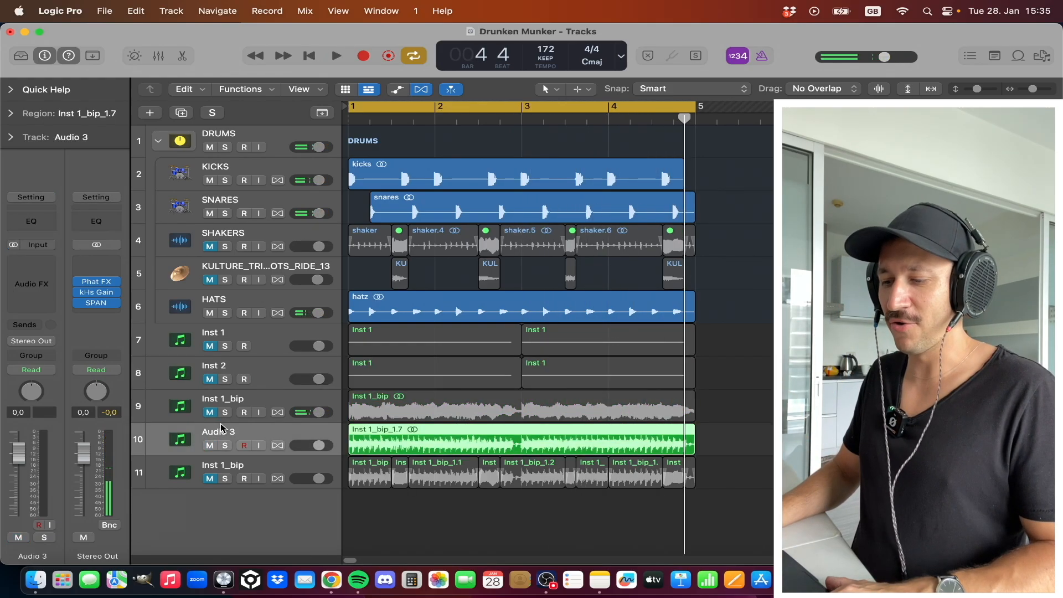
key(space)
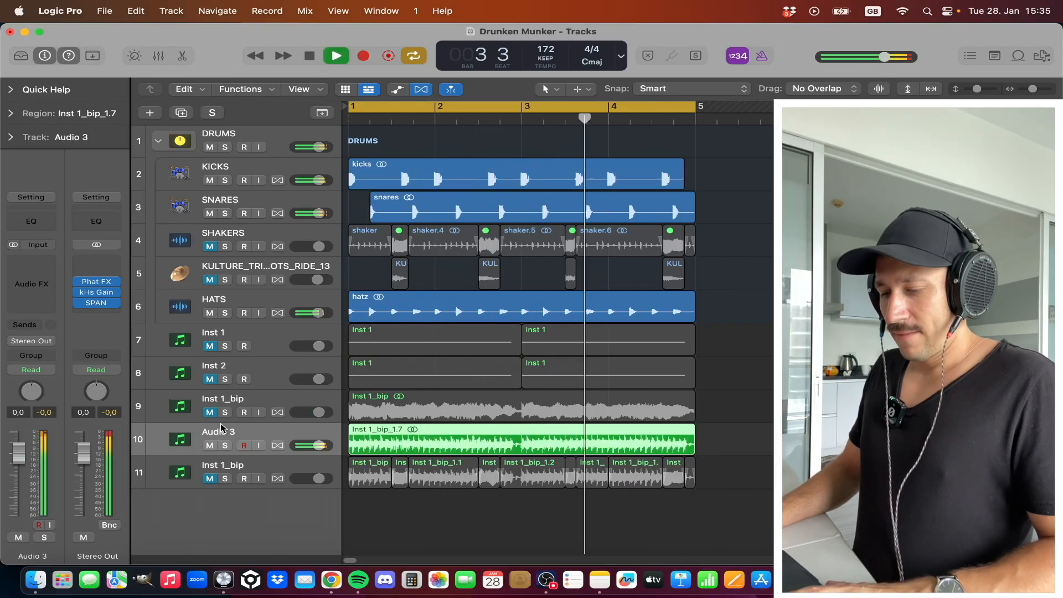
key(space)
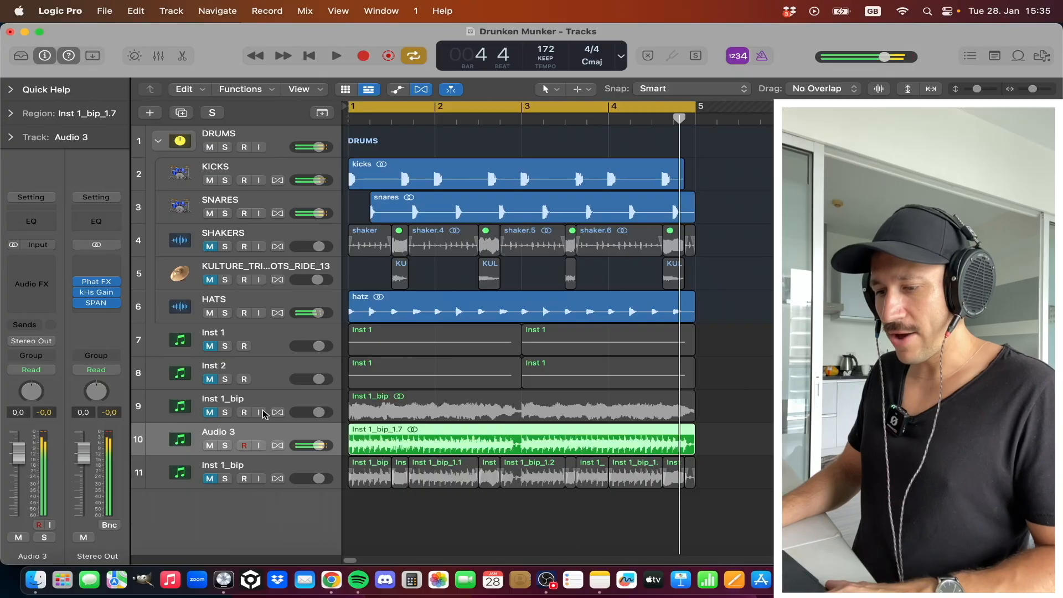
Move the sliced Inst 1_bip track above the other two audio basses, mute Audio 3 and unmute the sliced track
drag(272, 465, 242, 446)
click(211, 479)
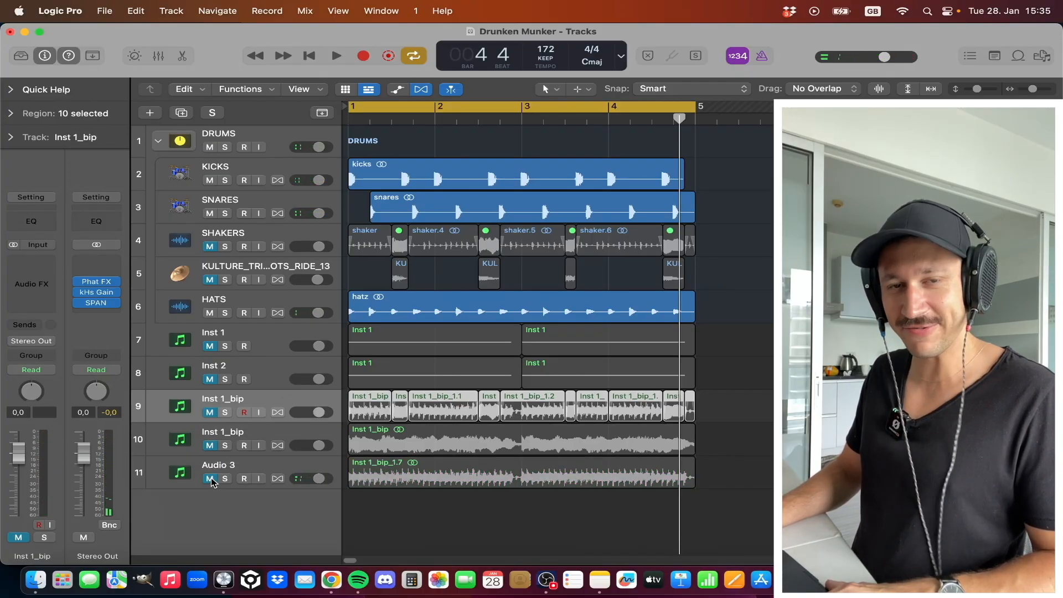
click(210, 446)
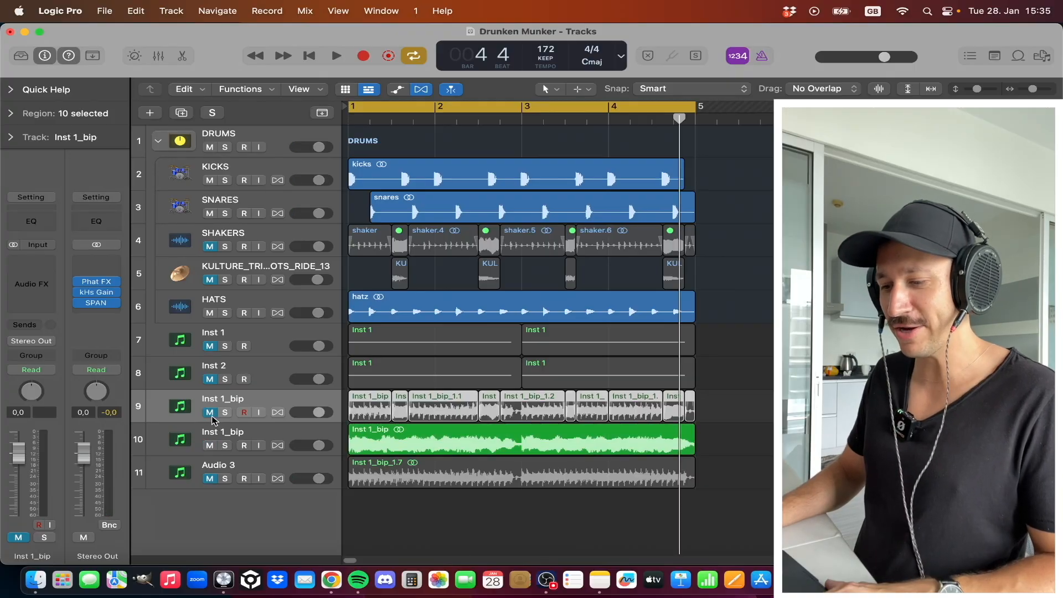
click(211, 446)
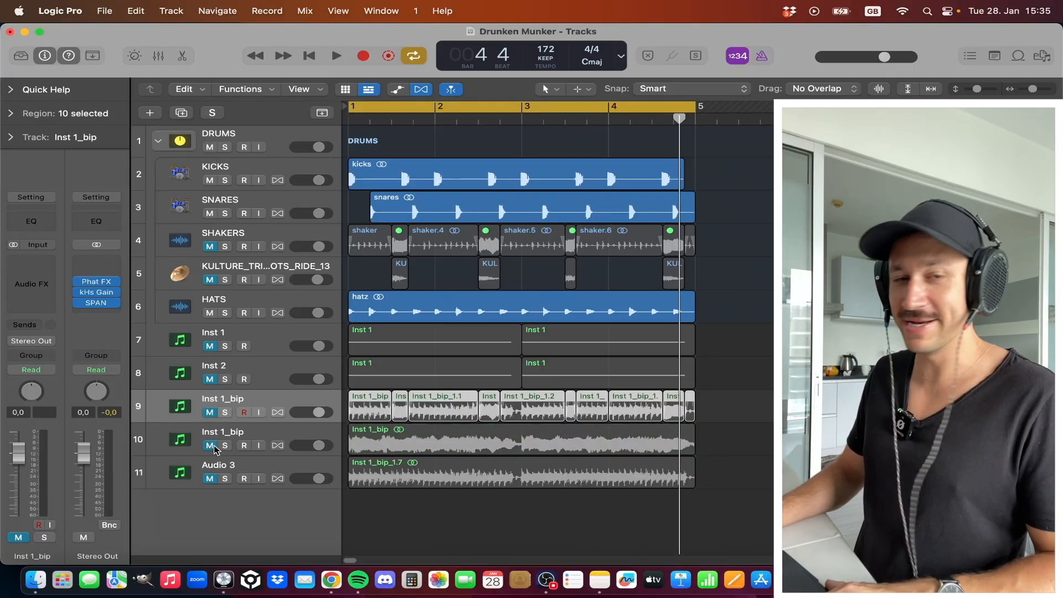
click(210, 412)
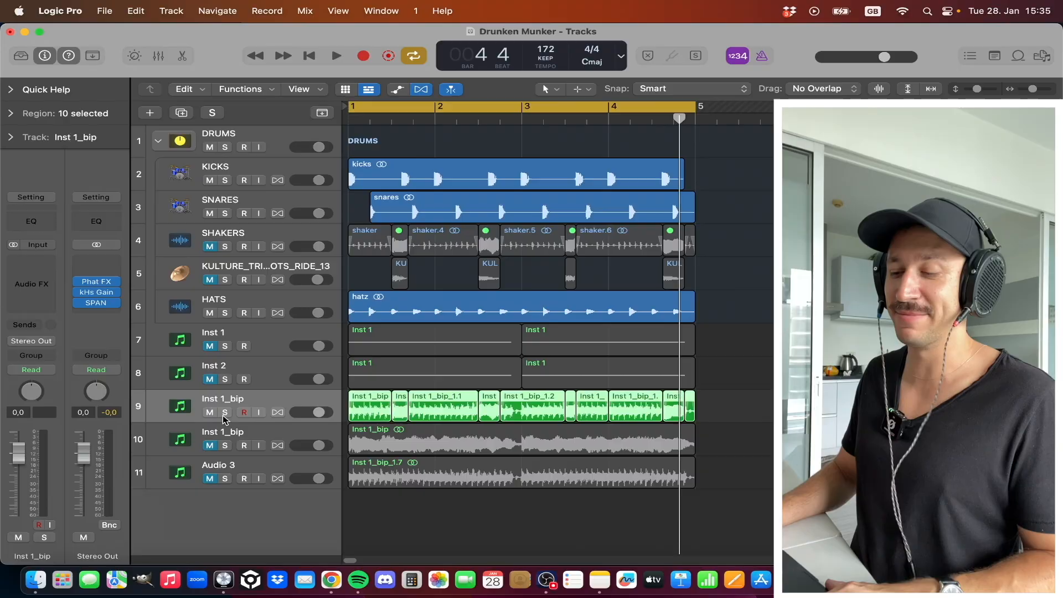
Cut four short slices out of the long Inst 1_bip region on track 10, matching the short slices on track 9
drag(769, 407, 374, 419)
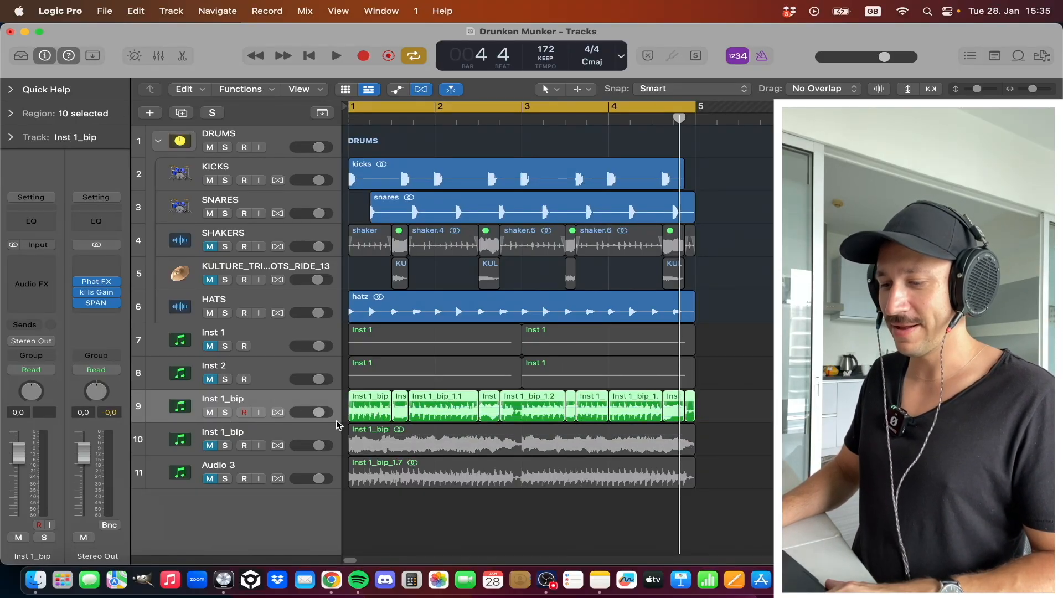
click(403, 440)
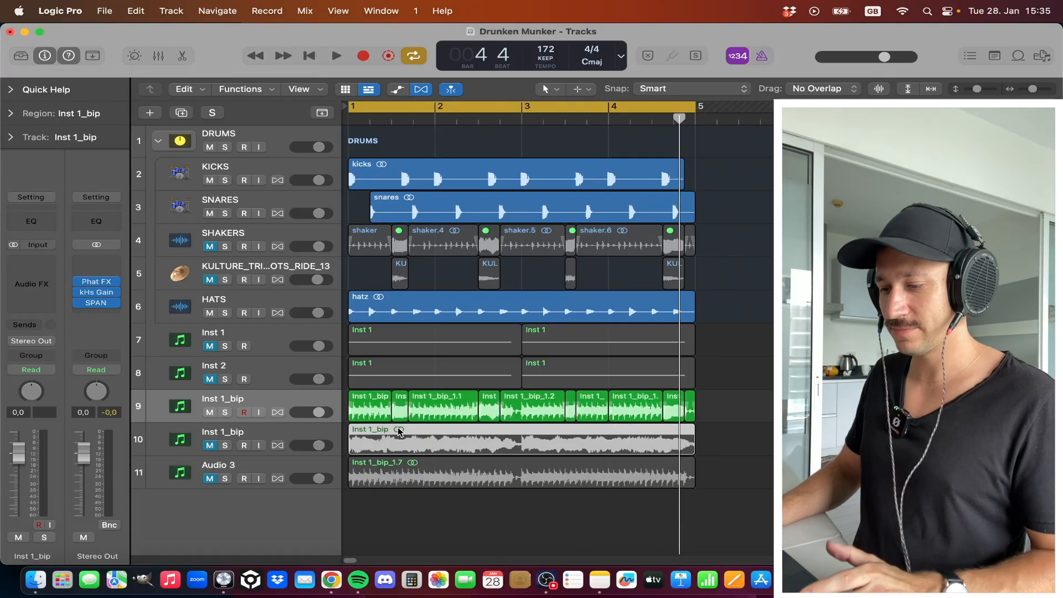
drag(392, 438, 408, 441)
click(400, 437)
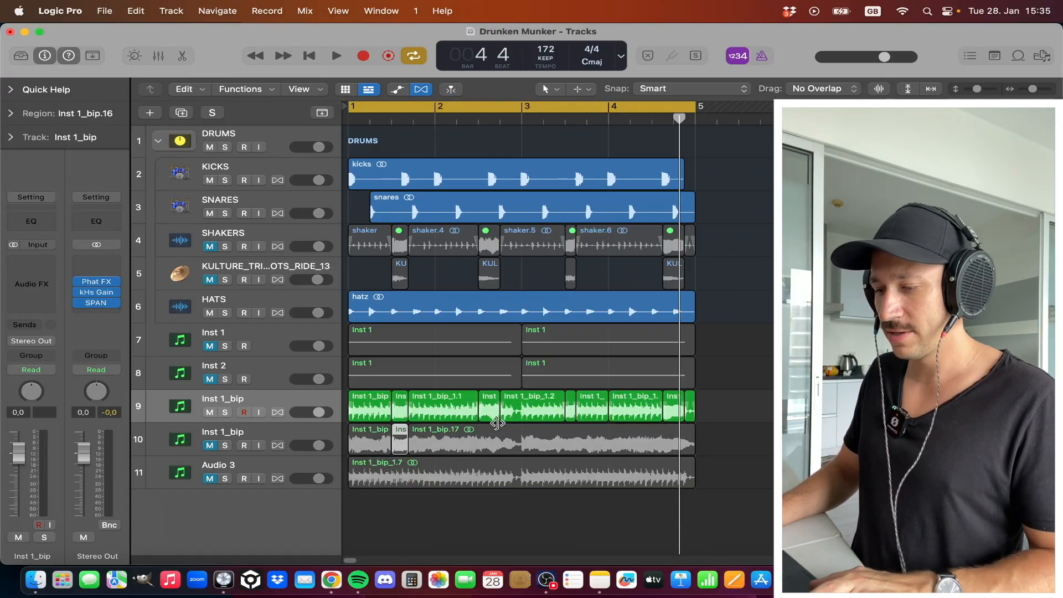
drag(501, 438, 479, 440)
click(489, 441)
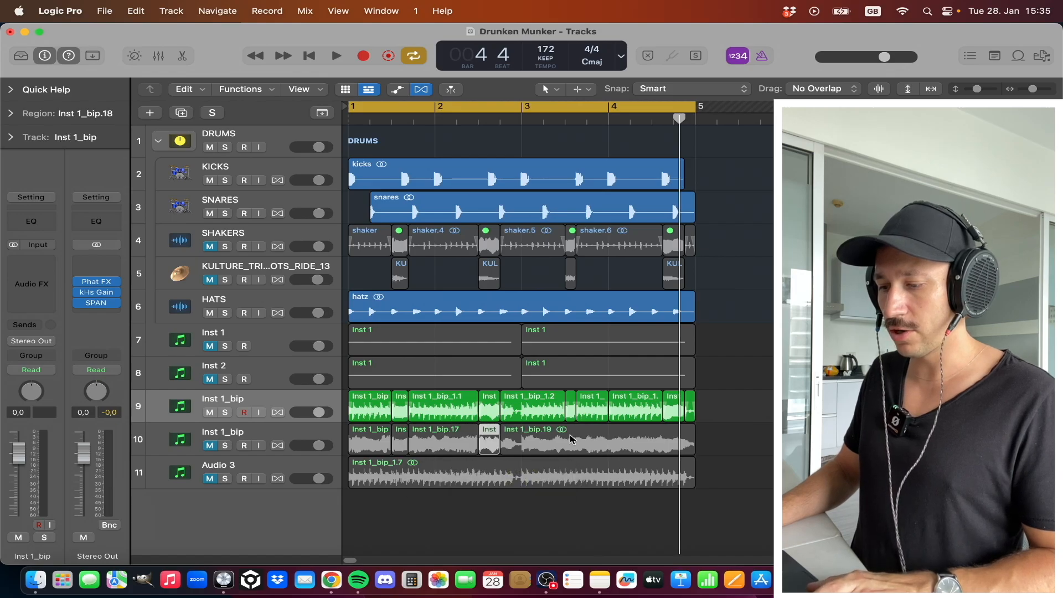
drag(562, 432, 576, 435)
click(570, 436)
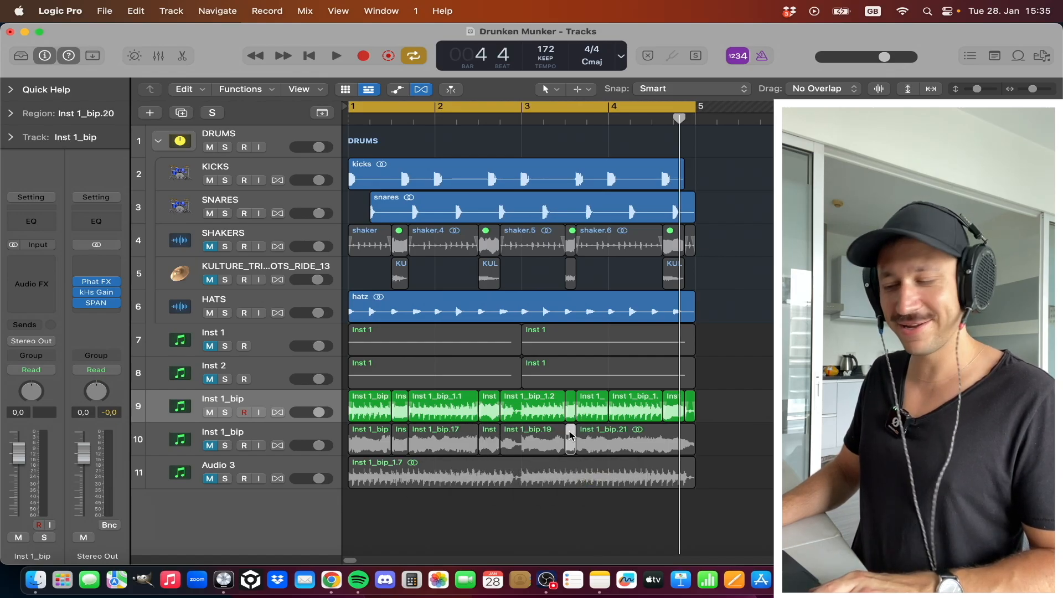
drag(663, 428, 684, 437)
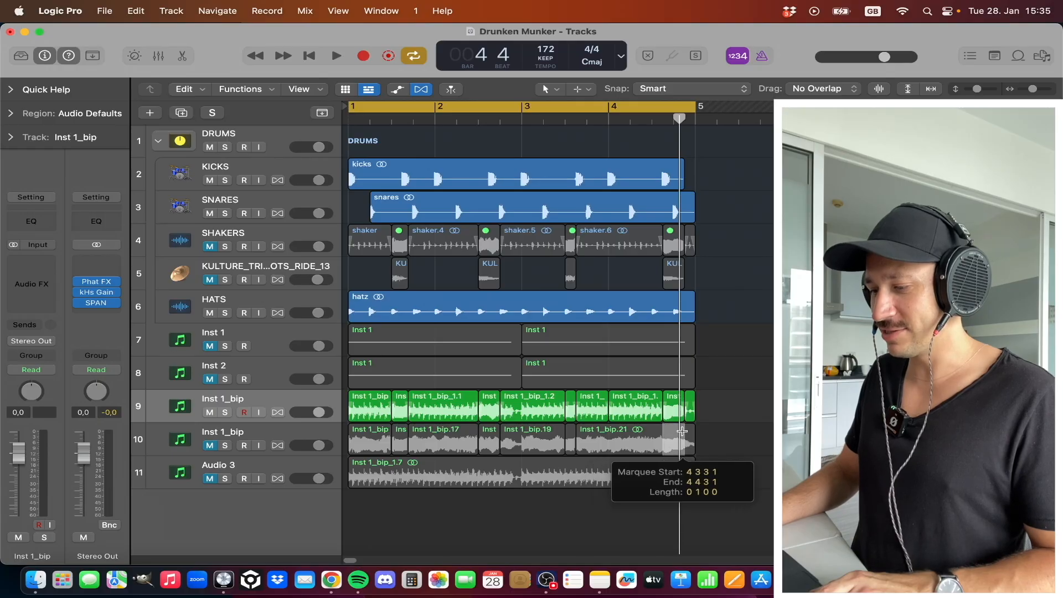
click(661, 438)
Extend the first Inst 1_bip region on track 10 over all its slices, up to slightly past bar 5
drag(571, 441, 569, 409)
click(770, 407)
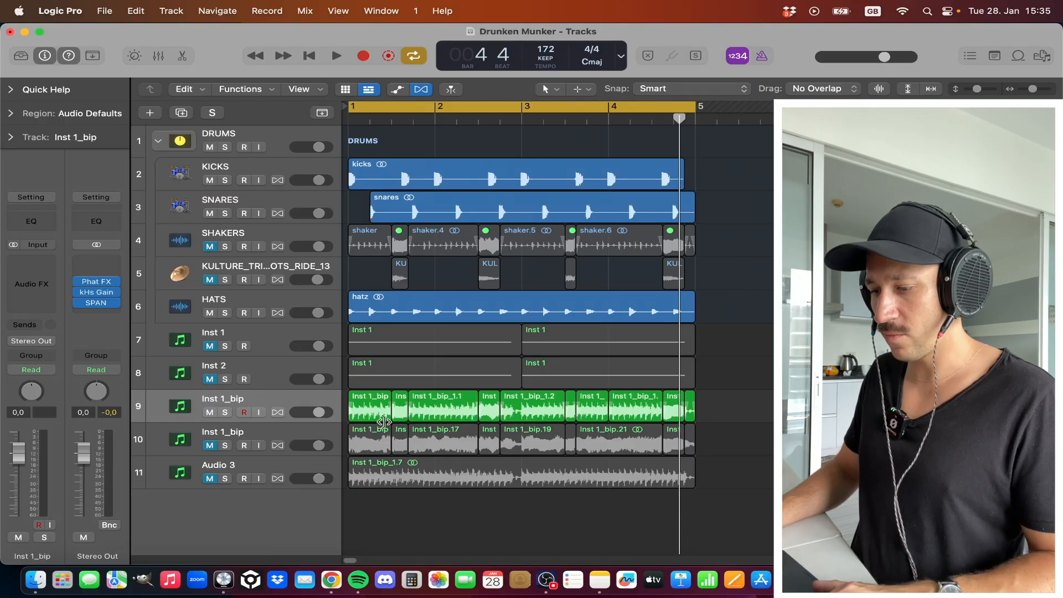
drag(386, 442, 711, 442)
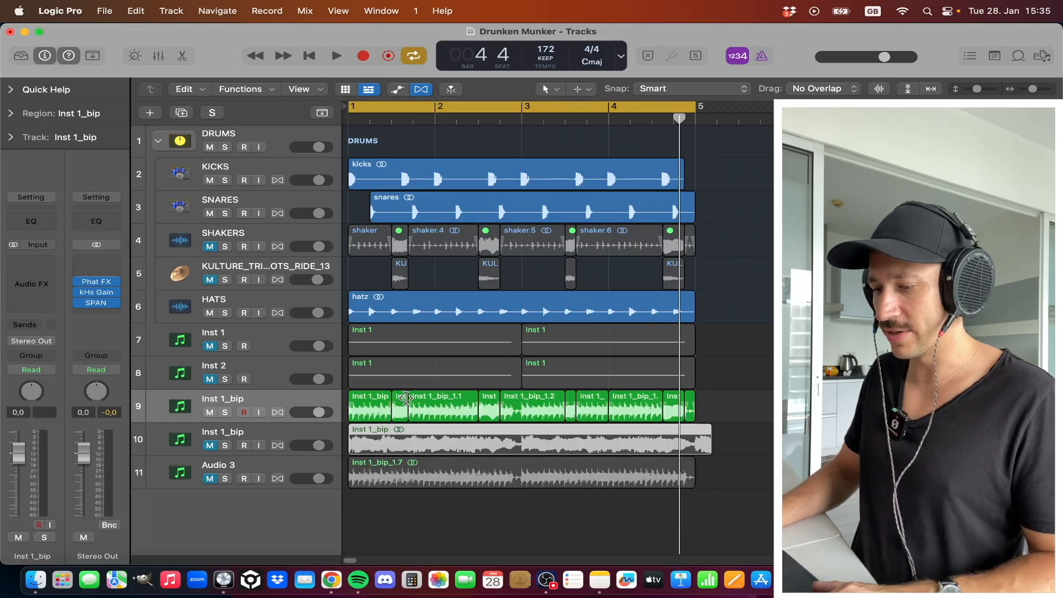
Extend track 9's first region over the whole loop, move a short chunk of track 10 into its bar 1 and play it
drag(394, 416, 695, 411)
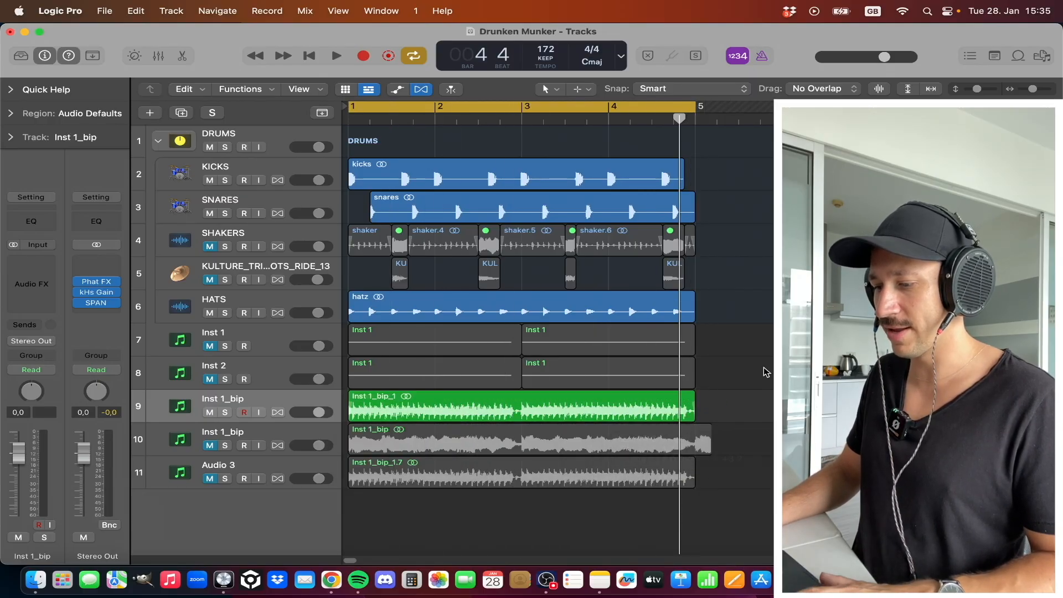
key(space)
key(space)
mouse_move(393, 445)
mouse_down()
mouse_move(402, 445)
mouse_move(398, 411)
mouse_up()
key(space)
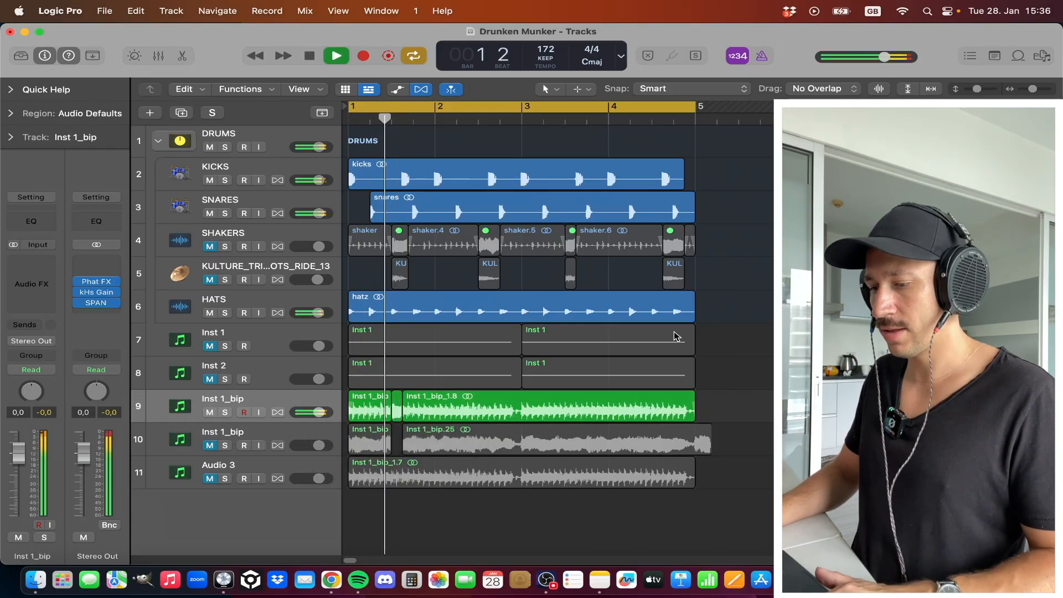
key(space)
Move a second short chunk from track 10 onto track 9 in bar 2 and play the loop
drag(468, 440, 475, 412)
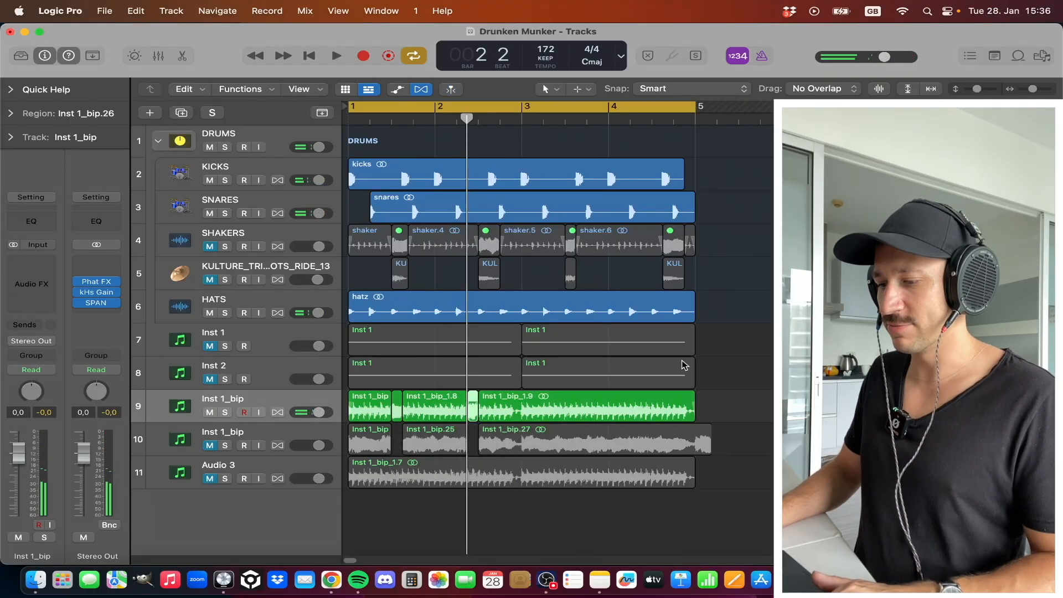
click(692, 364)
key(space)
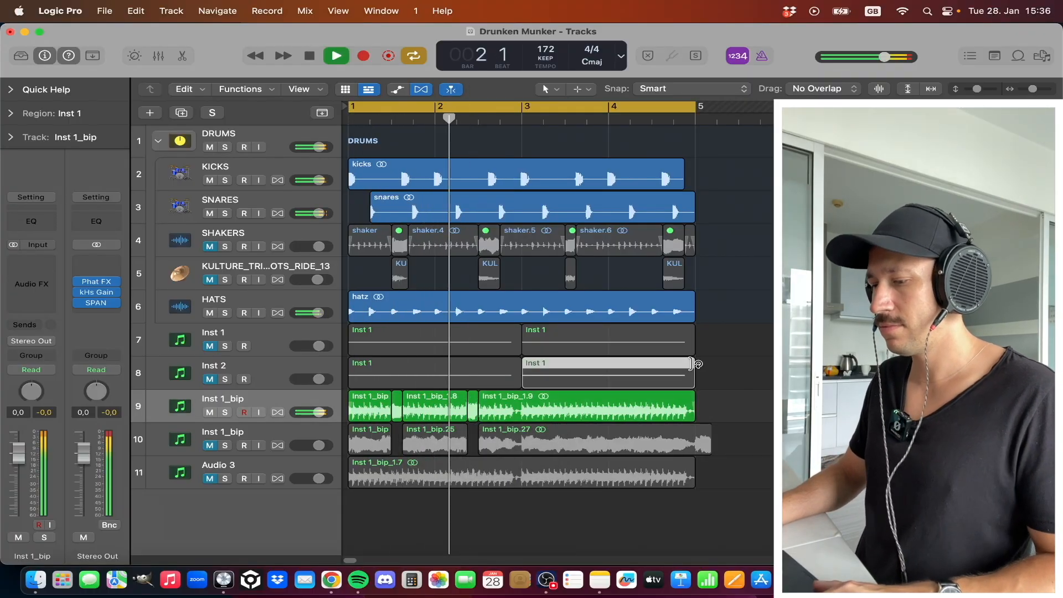
key(space)
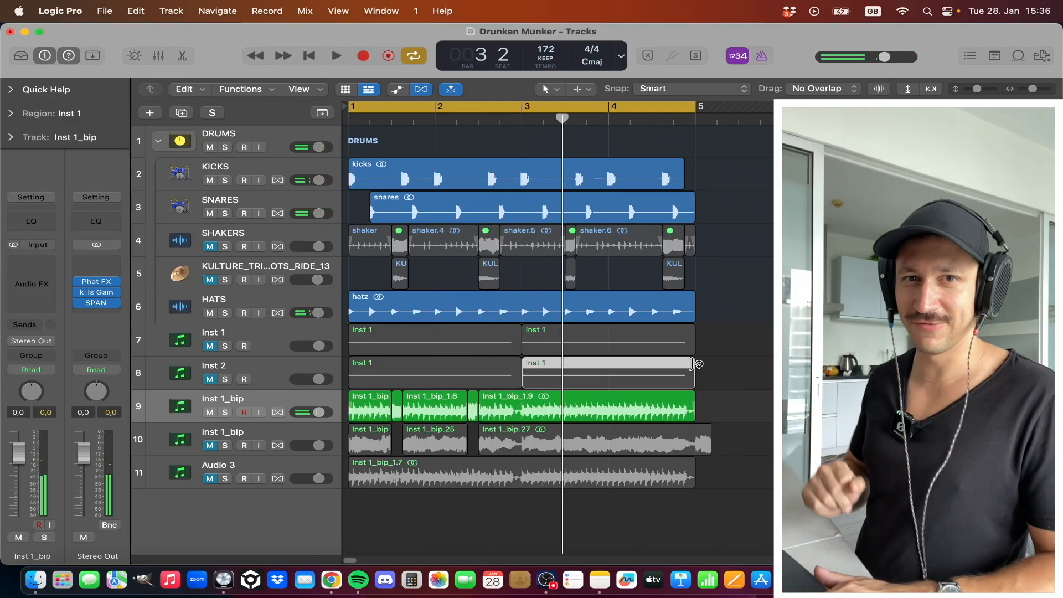
Undo the chunk moves and the region extension to bring back the sliced bass arrangement on track 9
key(super+z)
key(super+z)
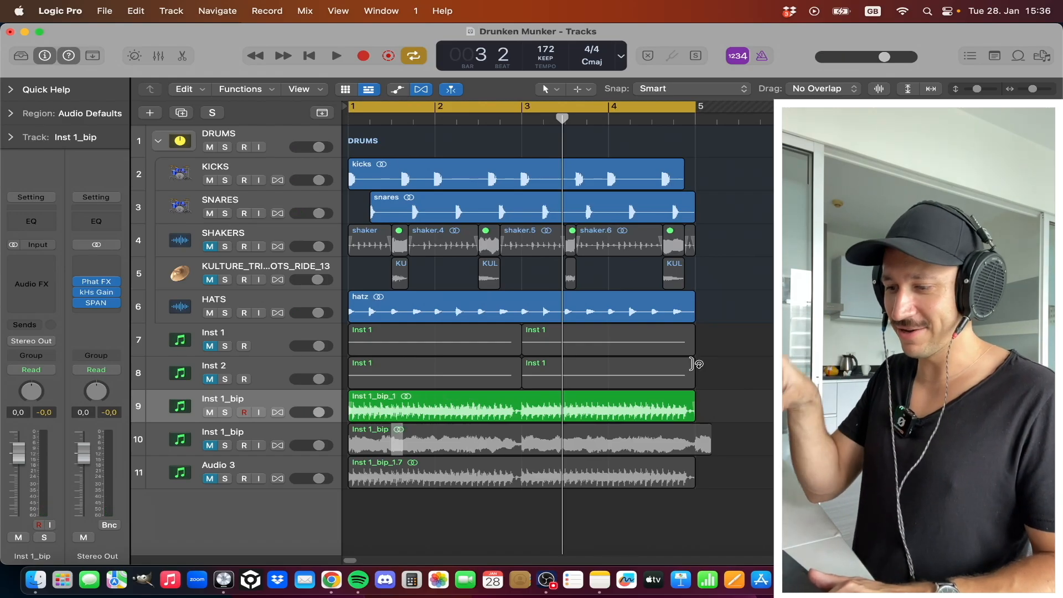
key(shift+super+z)
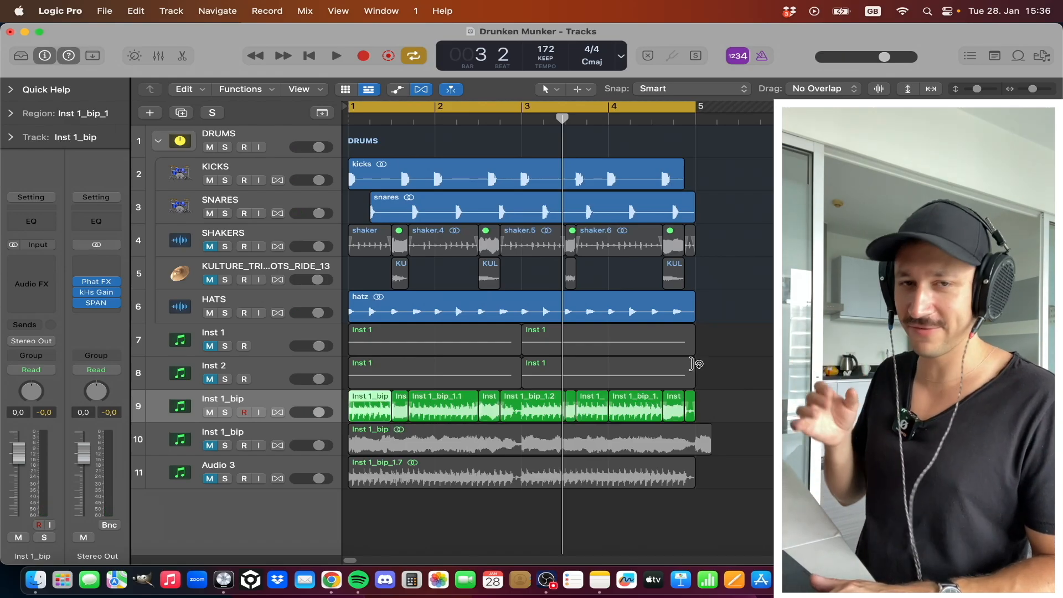
Play the sliced bass on track 9 together with the kicks, snares and hats
click(748, 409)
key(space)
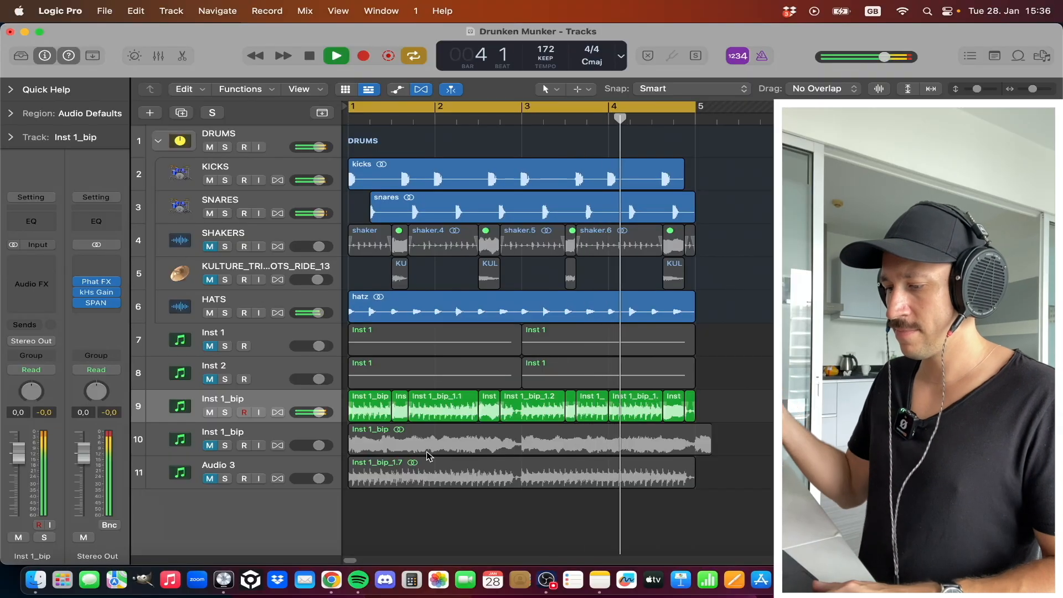
key(space)
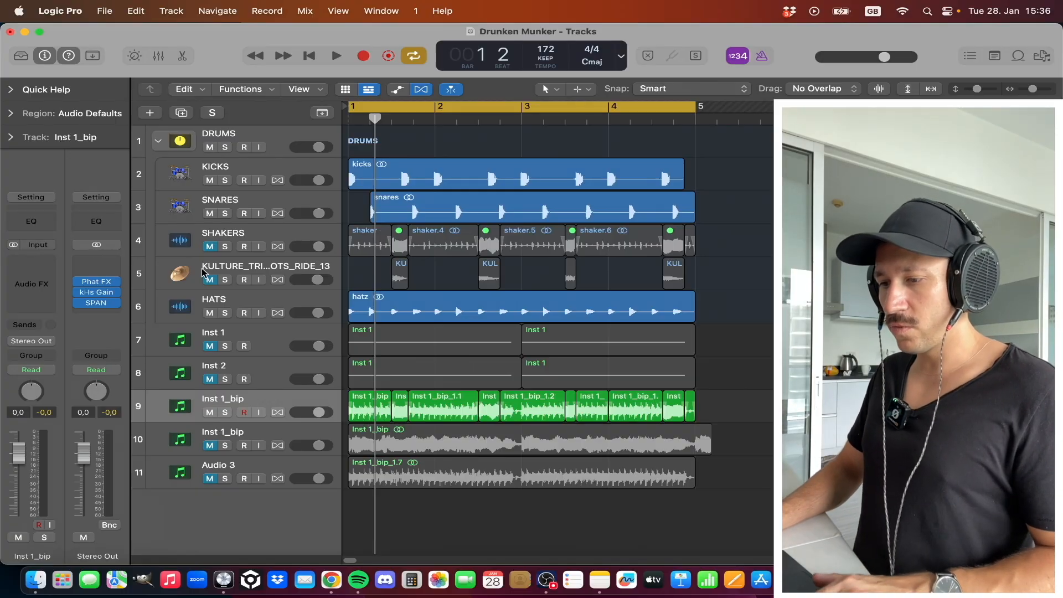
Unmute the shakers, extend the first shaker region over the whole four-bar loop and play it with the bass
click(210, 247)
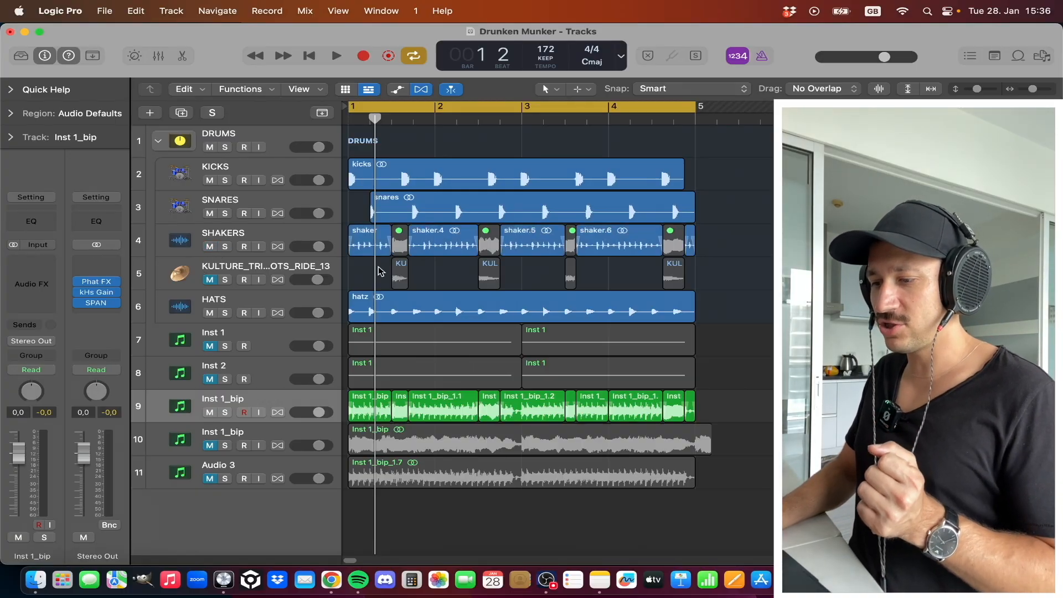
key(space)
drag(386, 245, 695, 238)
key(space)
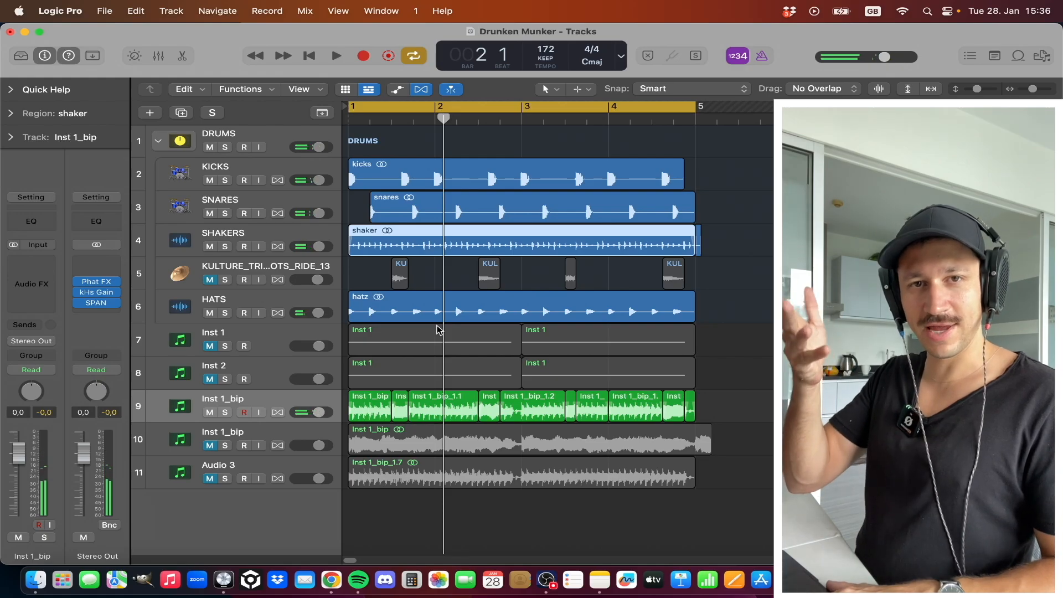
key(space)
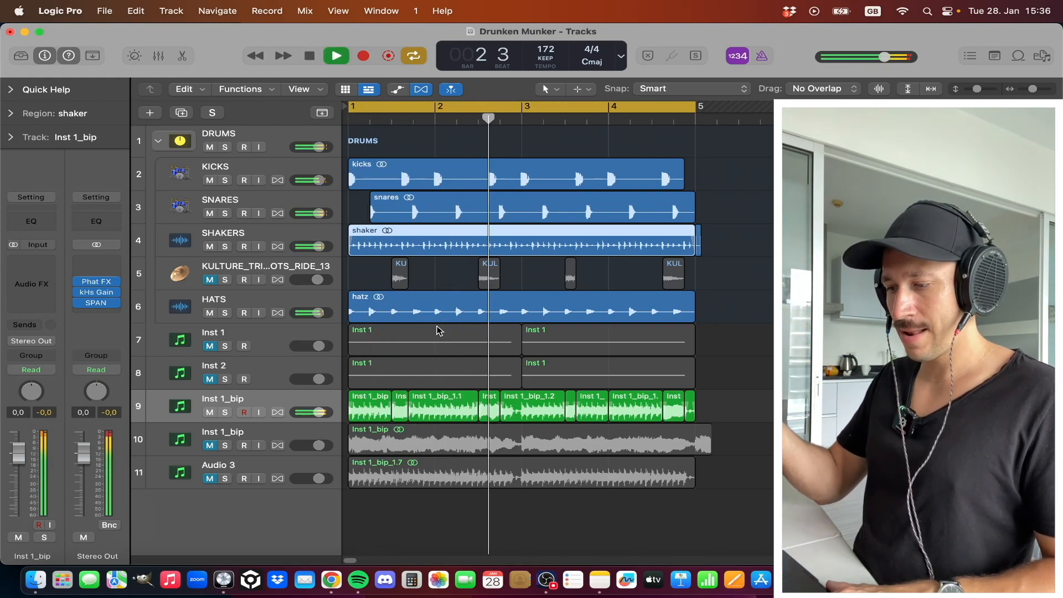
key(space)
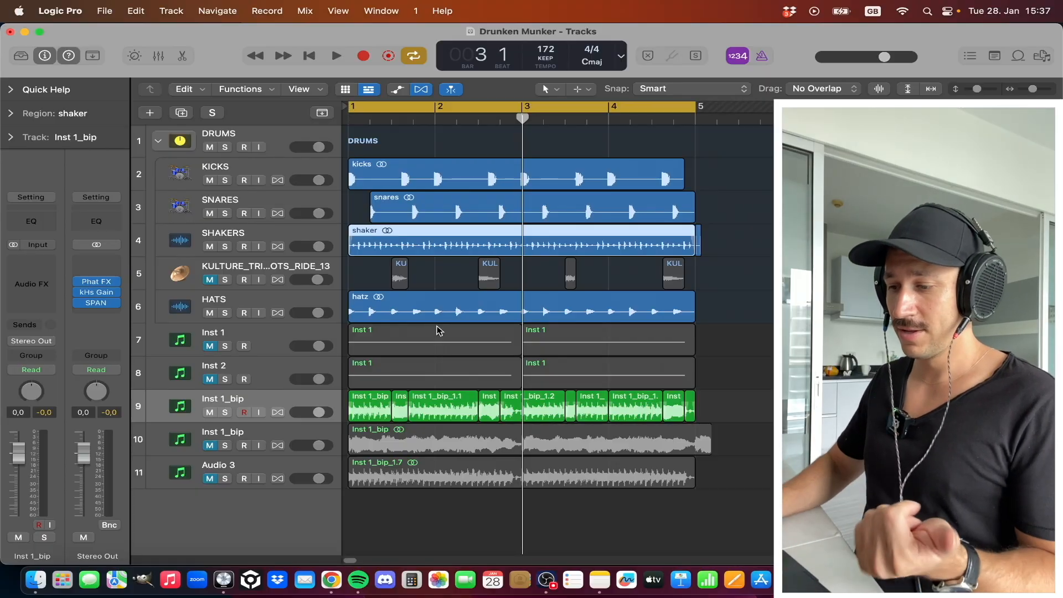
Copy the four short bass slices from track 9 onto the SHAKERS track and delete the copies to leave gaps in the shakers
click(398, 409)
shift+click(486, 398)
shift+click(563, 401)
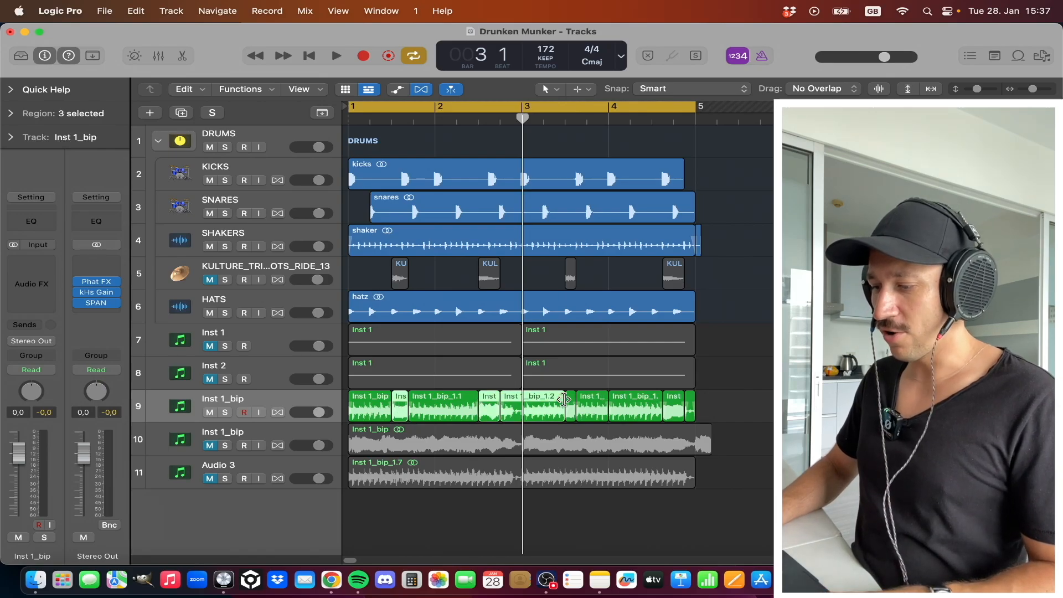
click(524, 418)
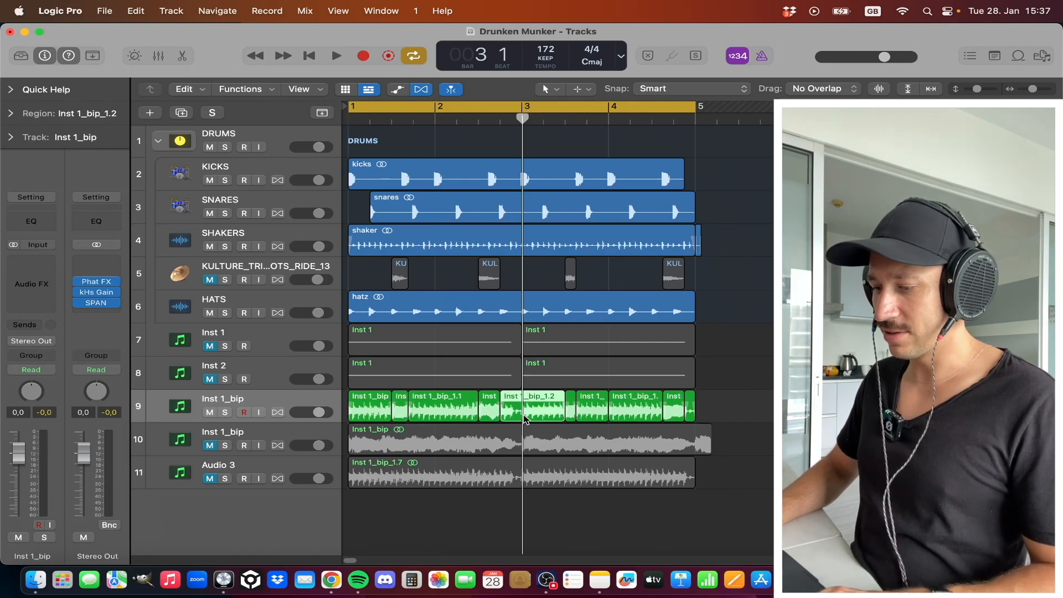
click(492, 405)
shift+click(400, 410)
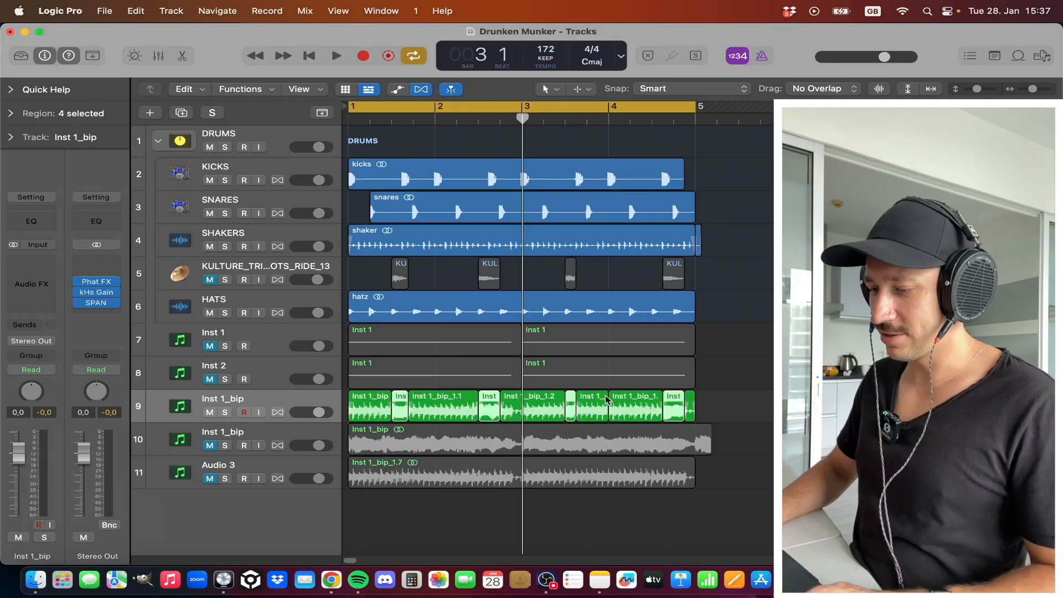
drag(397, 404, 399, 247)
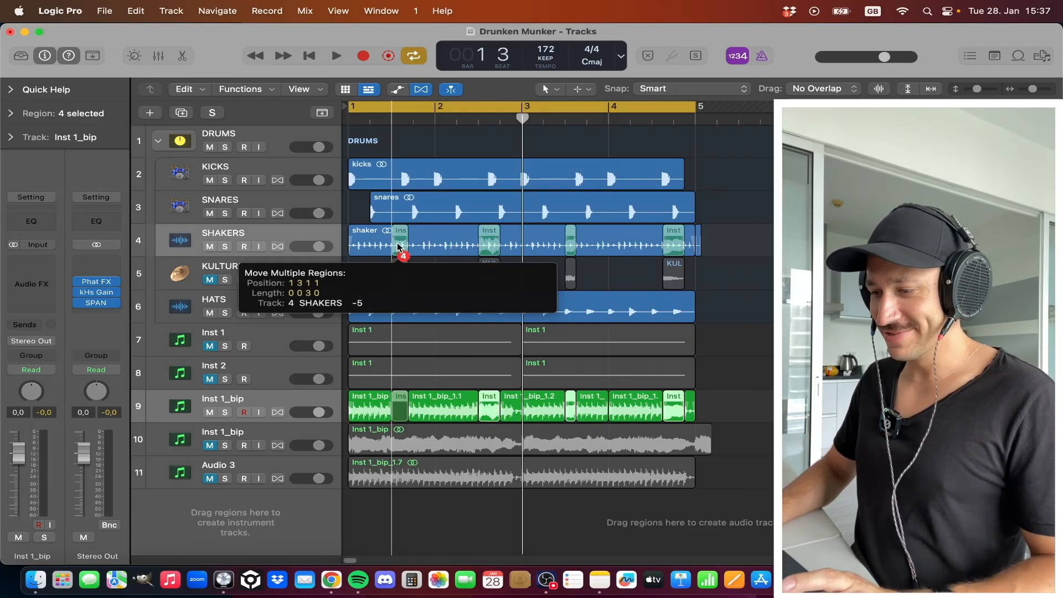
drag(398, 247, 399, 246)
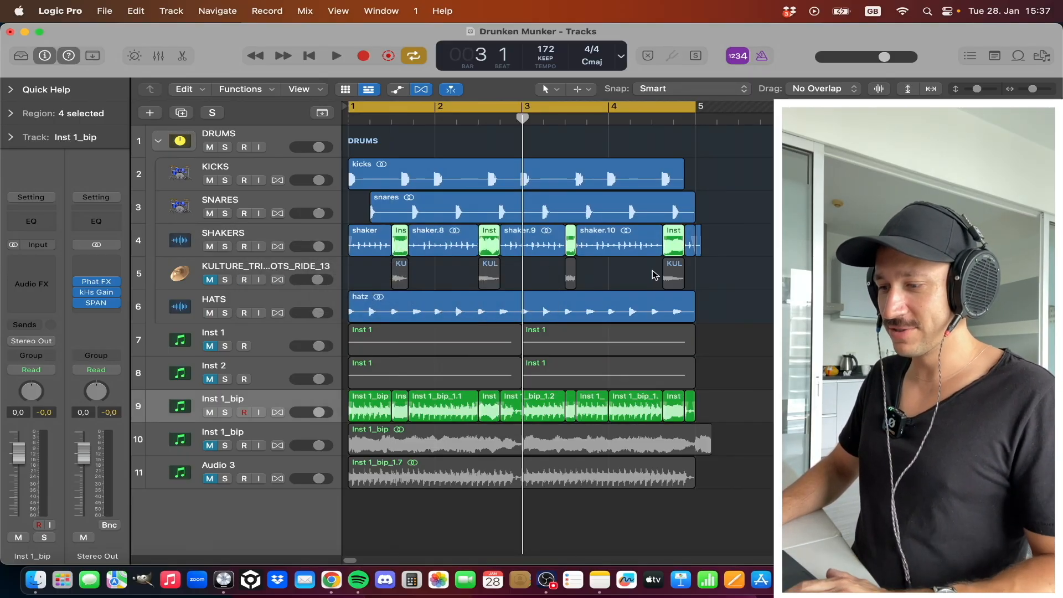
key(Delete)
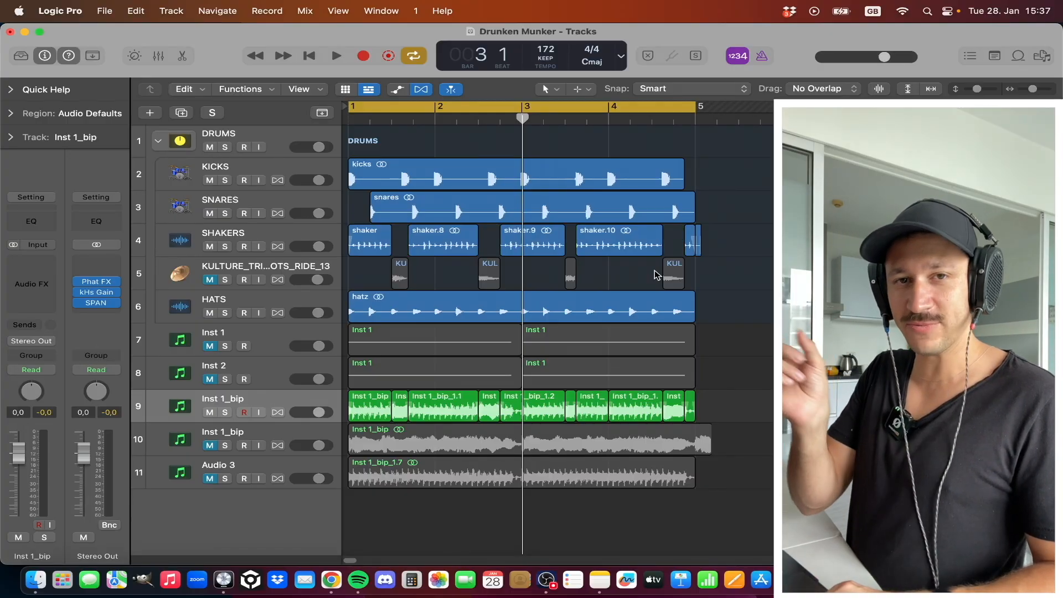
Play the loop from the start with the gapped shakers
key(Return)
key(space)
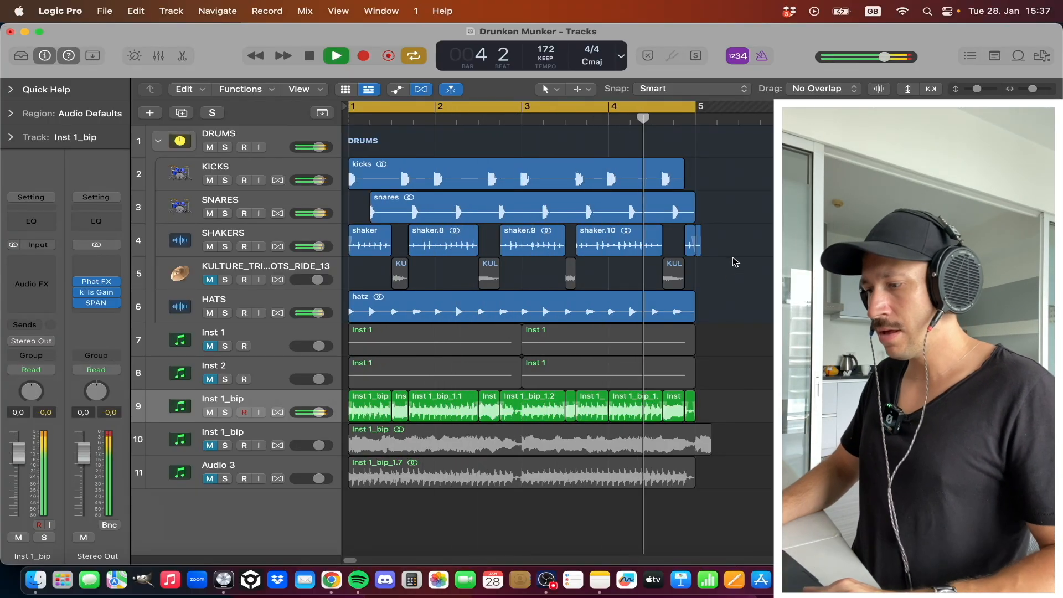
key(space)
Remove the shaker leftover past bar 5 and show the region parameters with the fades for the five shaker regions
drag(687, 250, 368, 249)
click(25, 114)
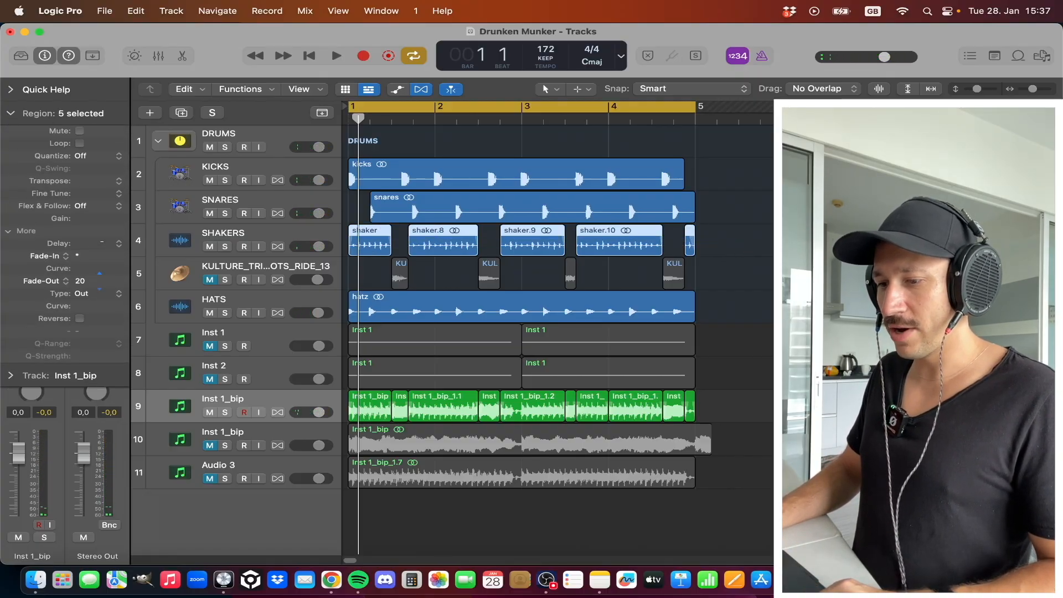
click(787, 219)
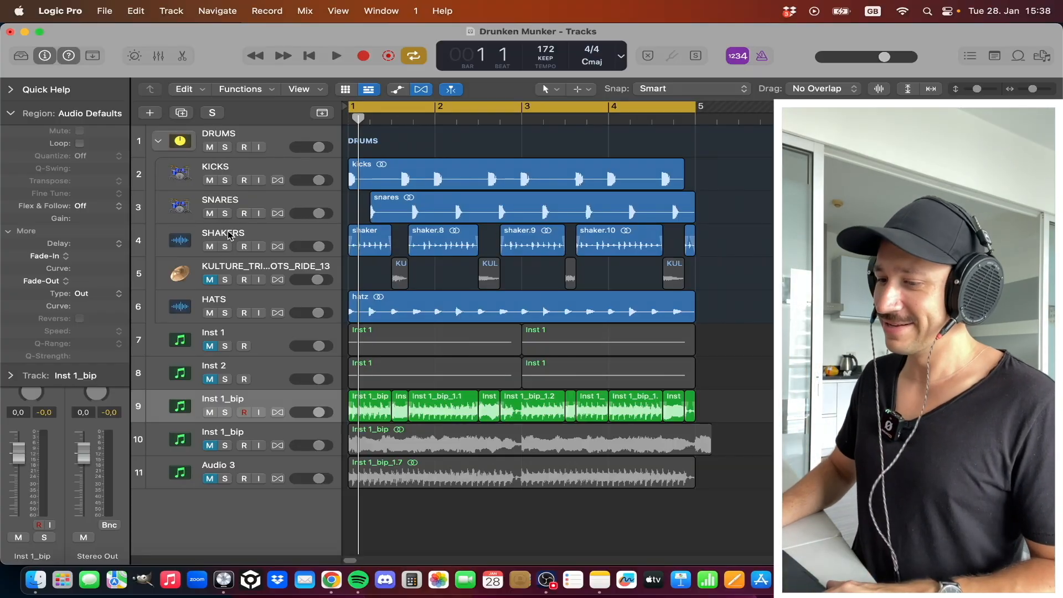
Play the ride track in solo, unsolo it and unmute it in the mix
click(224, 280)
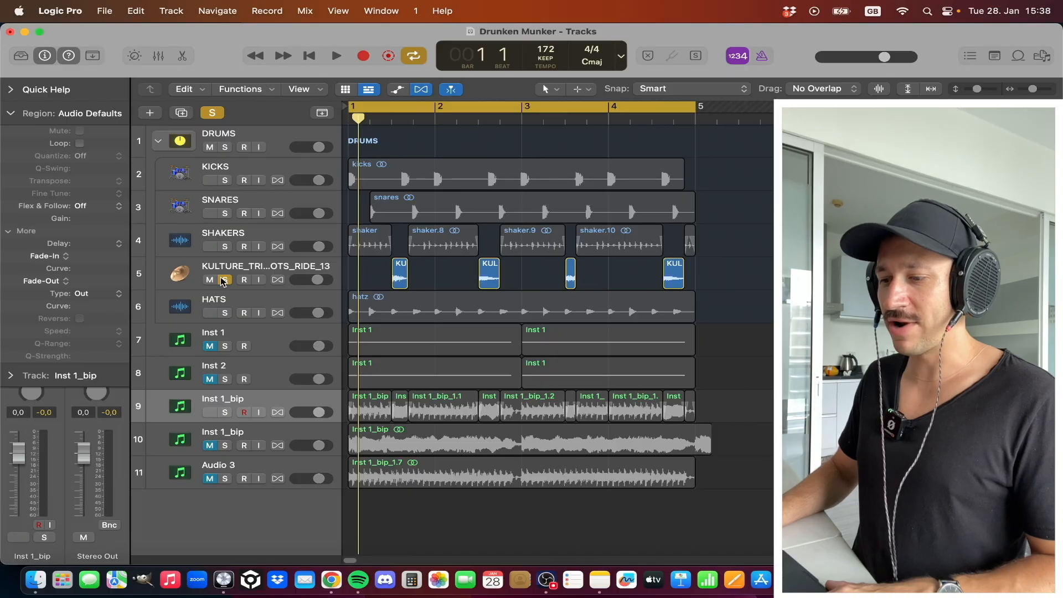
key(space)
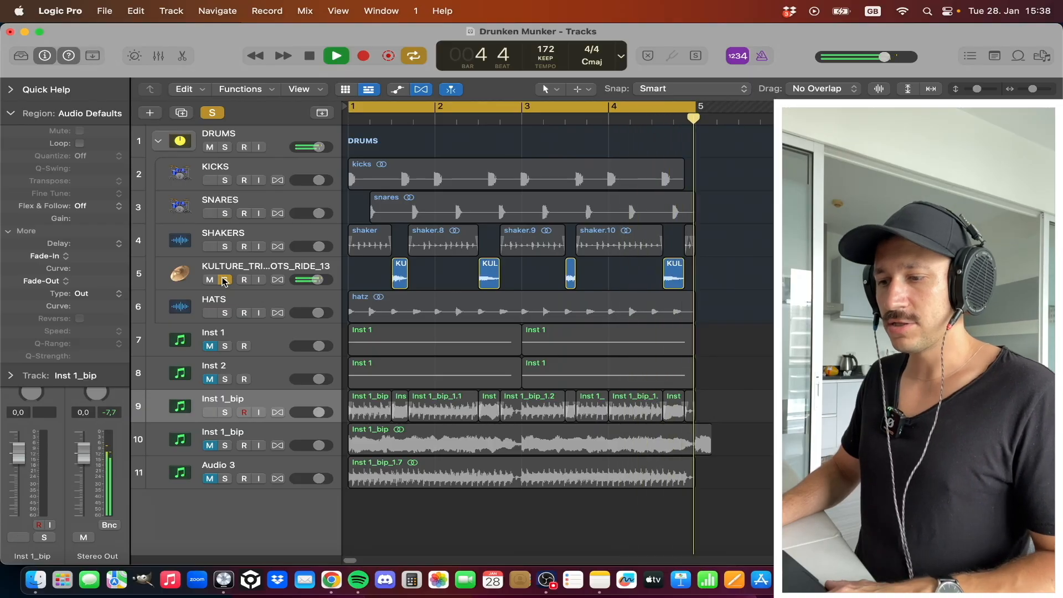
key(space)
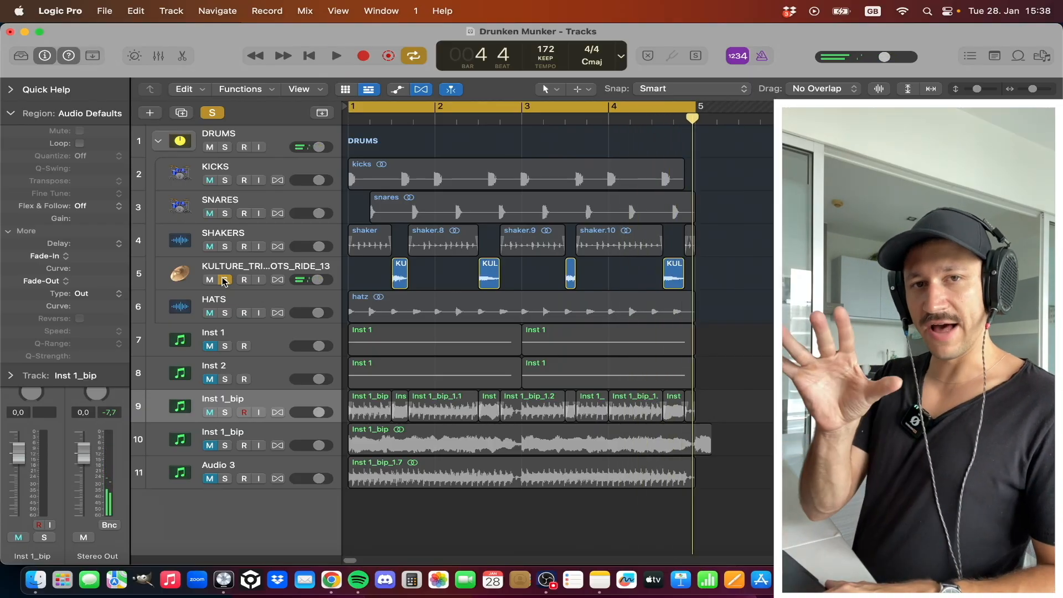
click(224, 279)
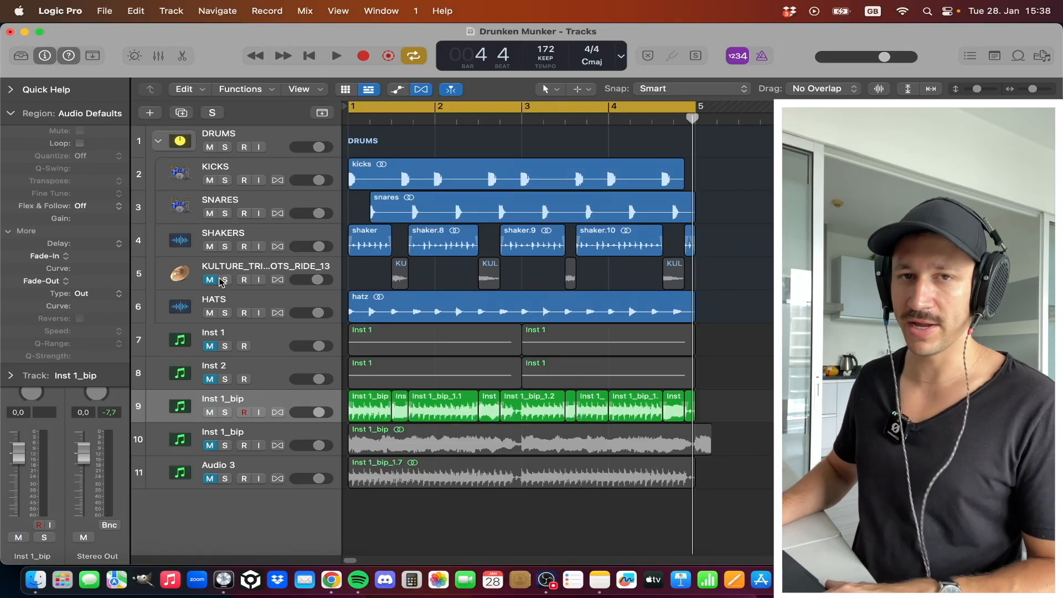
click(210, 280)
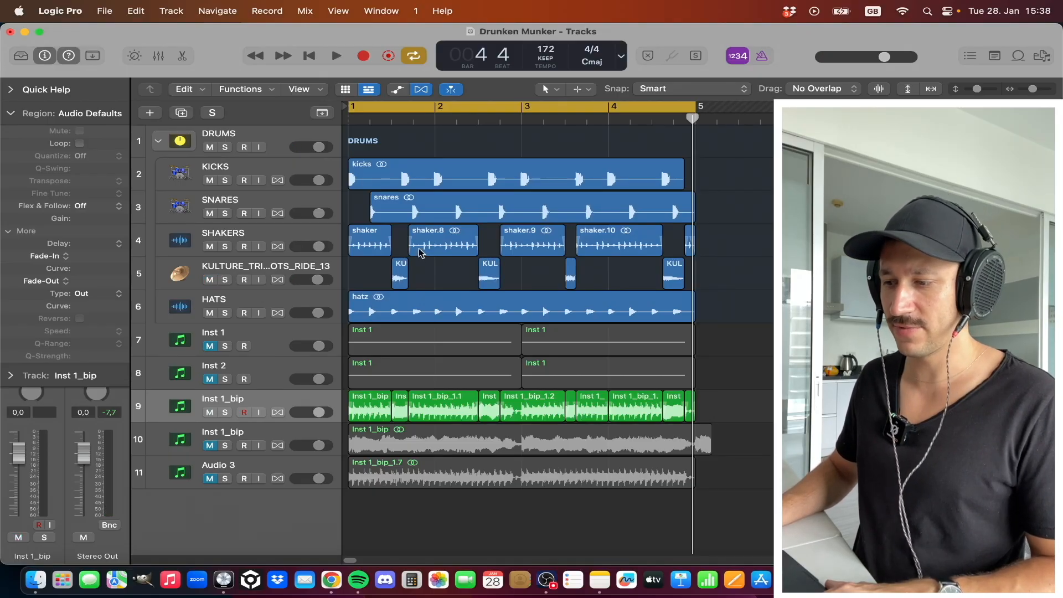
Play the SHAKERS and ride tracks soloed together, stop playback and unsolo both tracks
click(226, 280)
click(225, 247)
key(space)
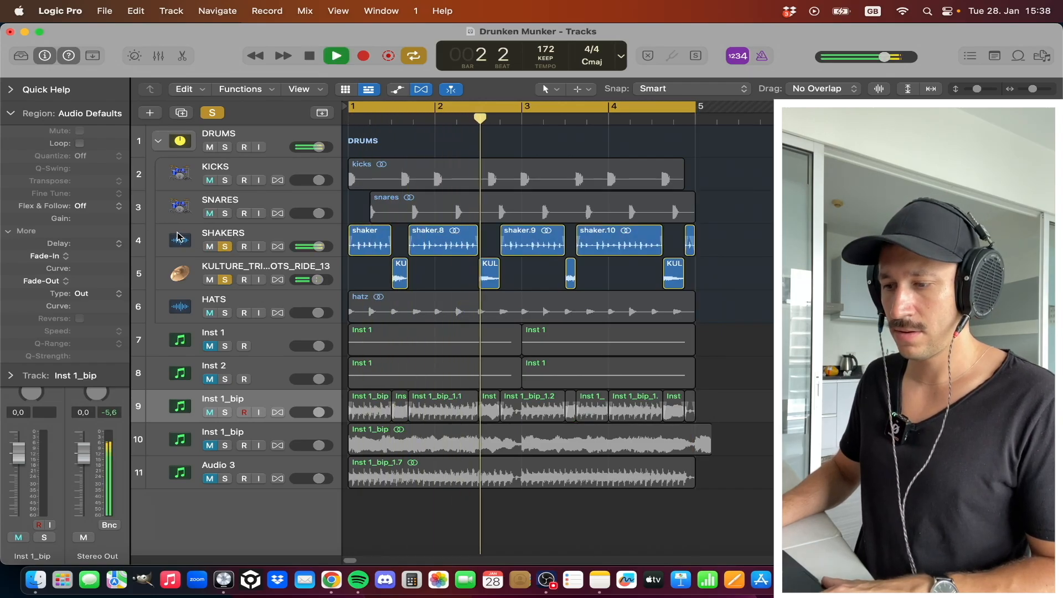
key(space)
click(225, 246)
click(226, 280)
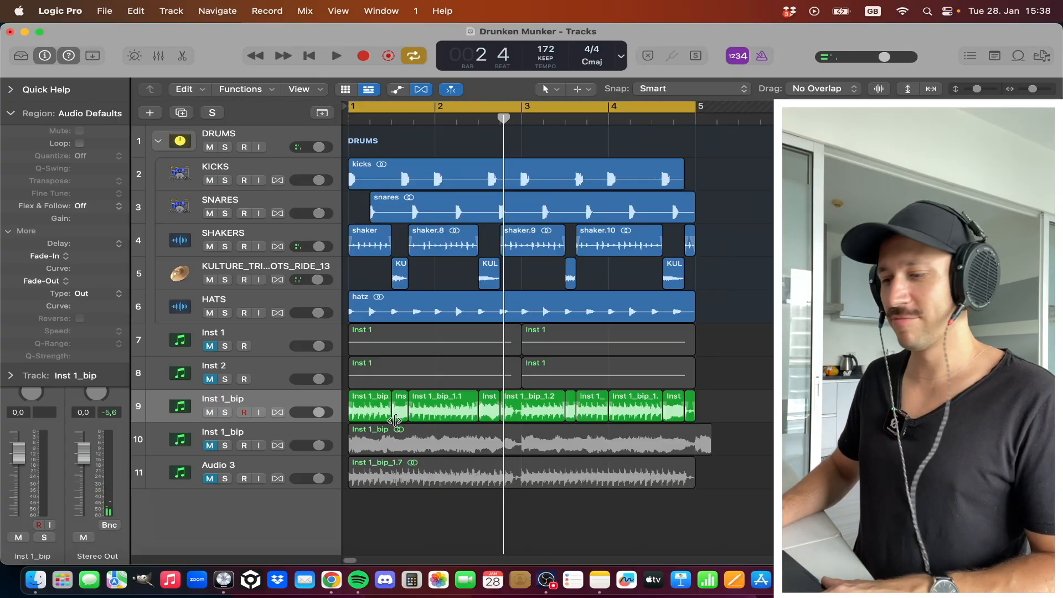
Play the full loop twice with all drum tracks and the sliced bass on track 9 together, stopping after each pass
key(space)
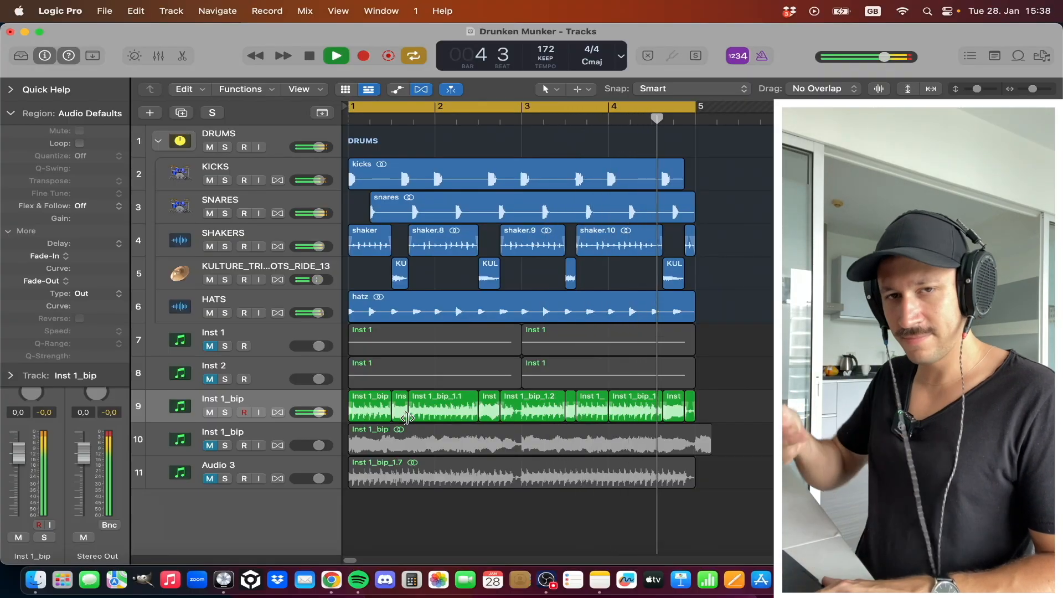
key(space)
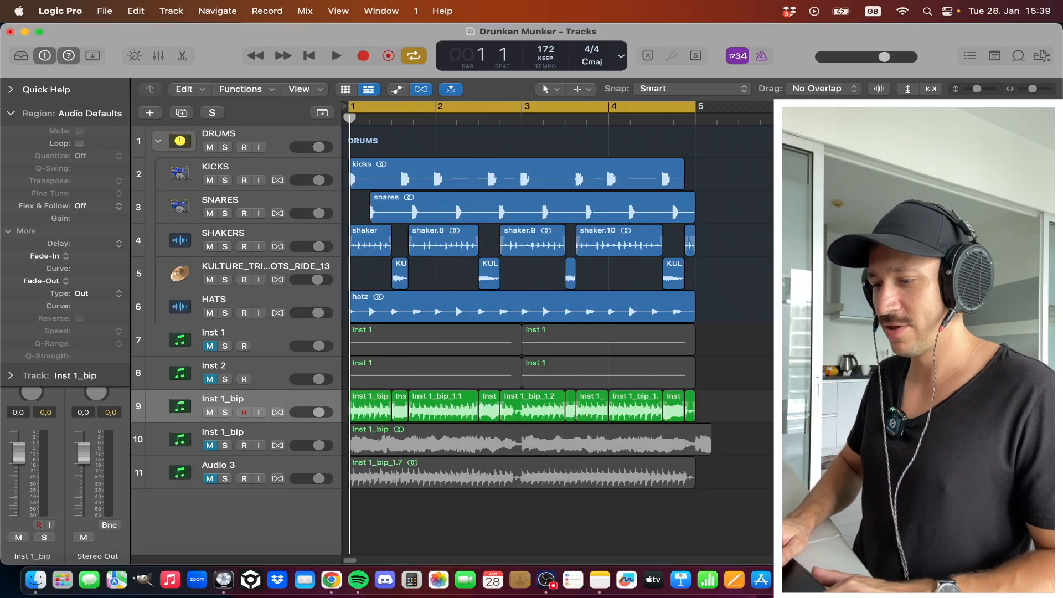
key(super+Left)
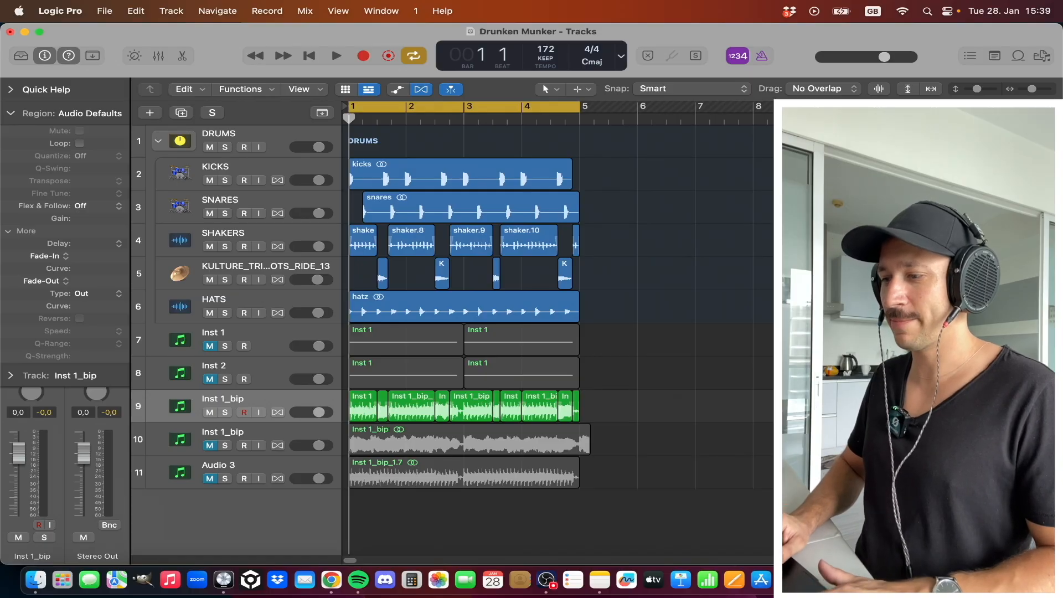
key(space)
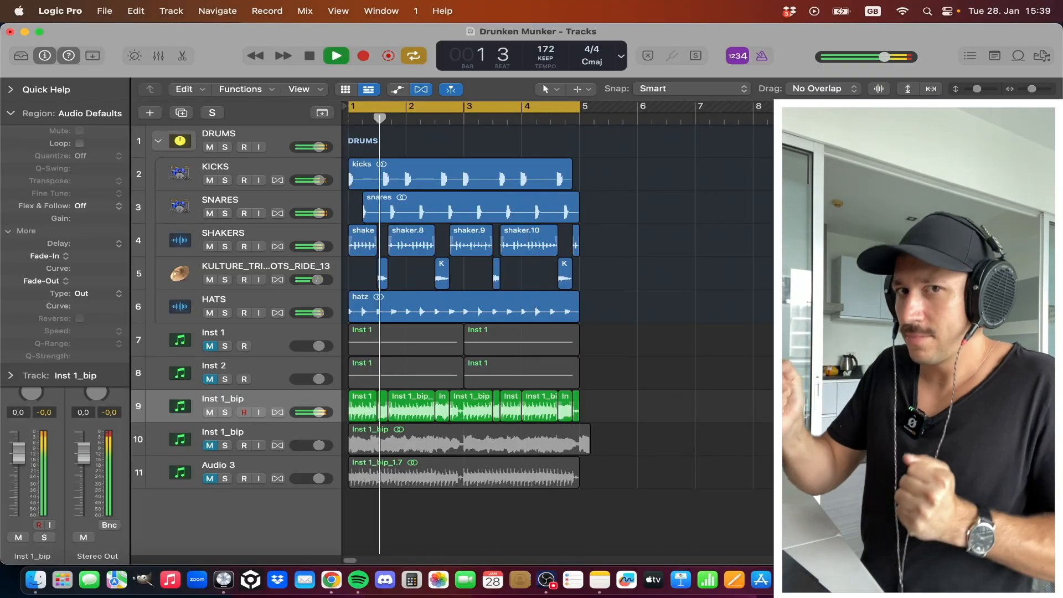
key(space)
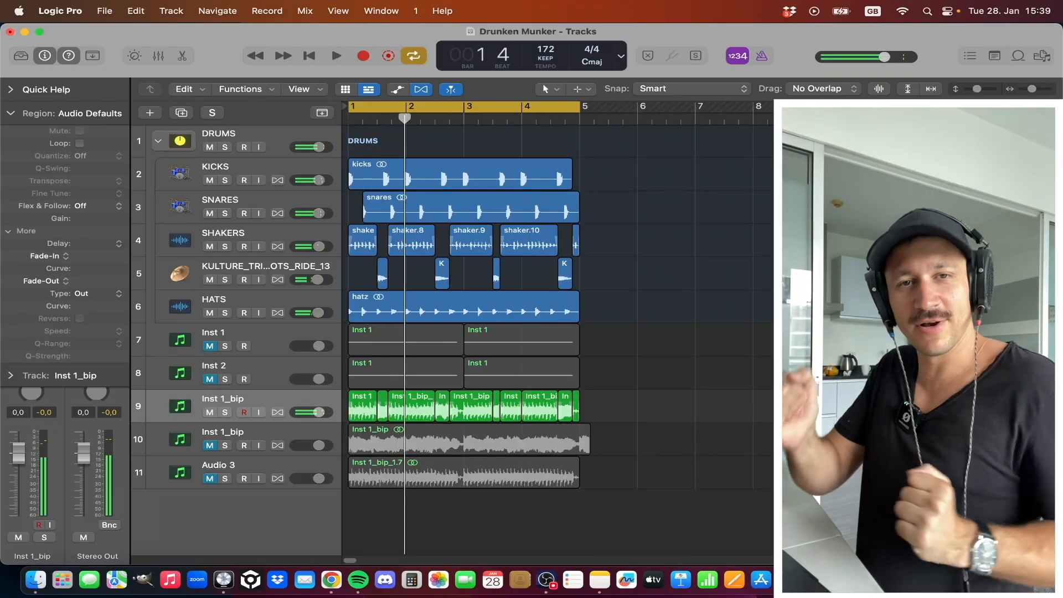